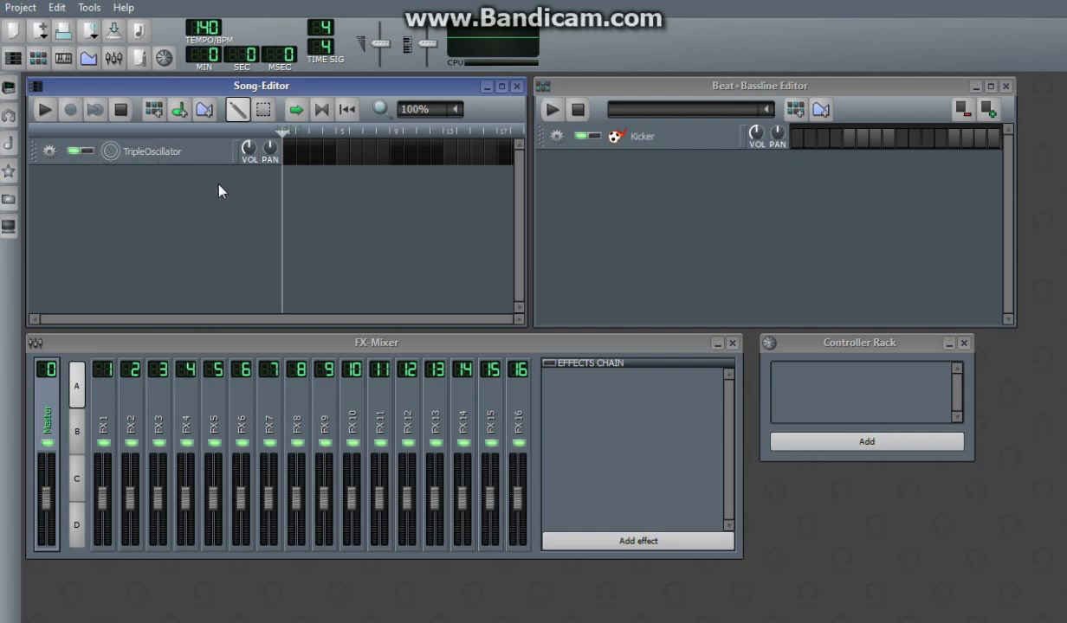
# Scroll through TripleOscillator's Add effect list, cancel without adding one, and close the instrument window.
pyautogui.click(182, 169)
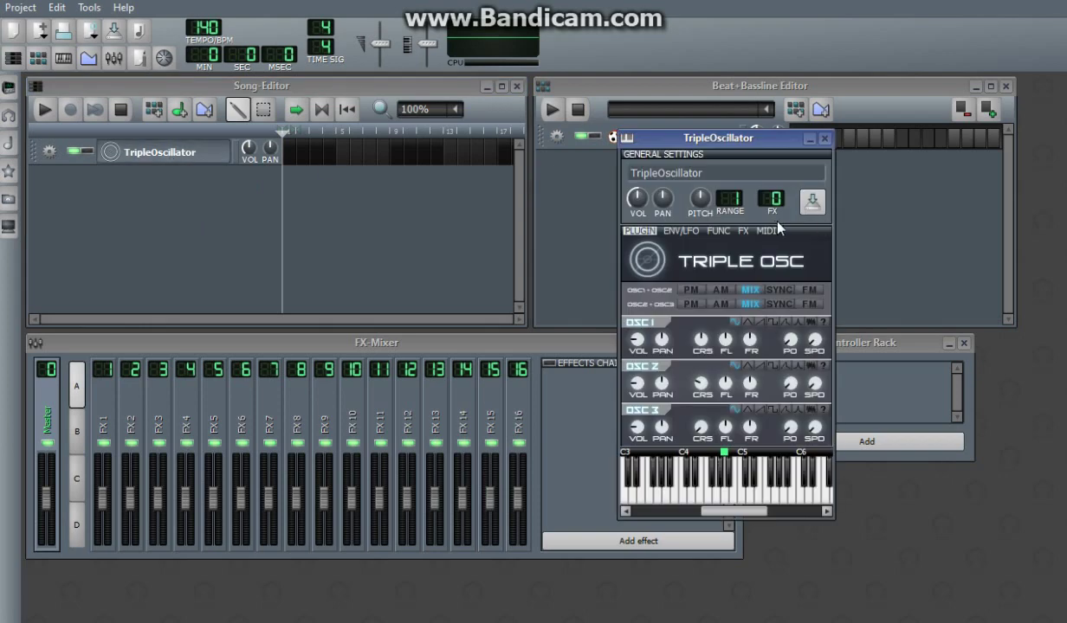
pyautogui.click(743, 231)
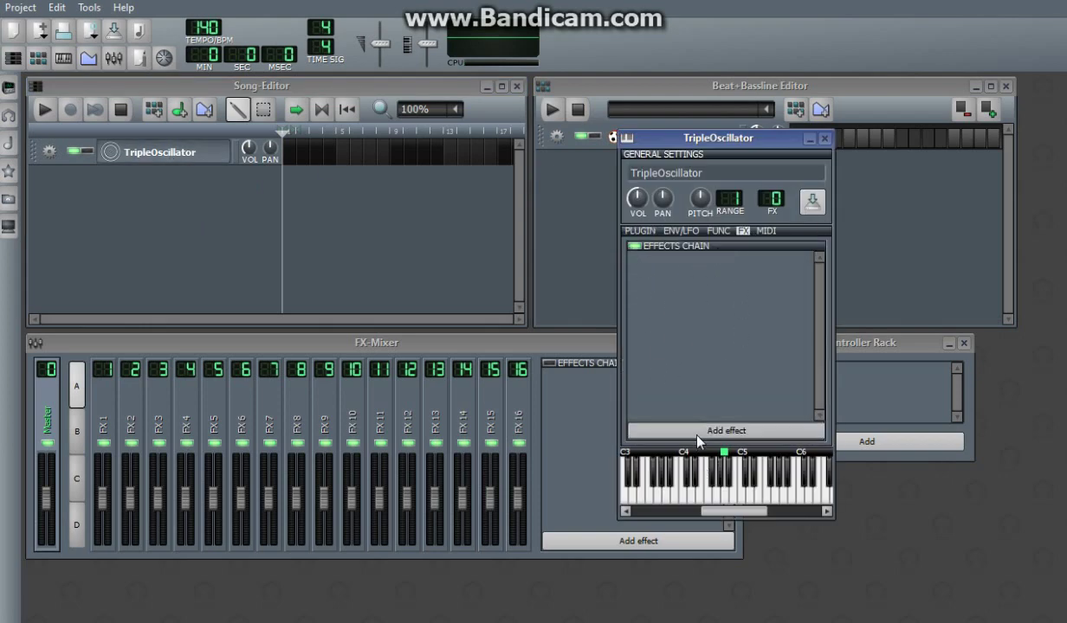
pyautogui.moveTo(720, 138); pyautogui.dragTo(554, 159)
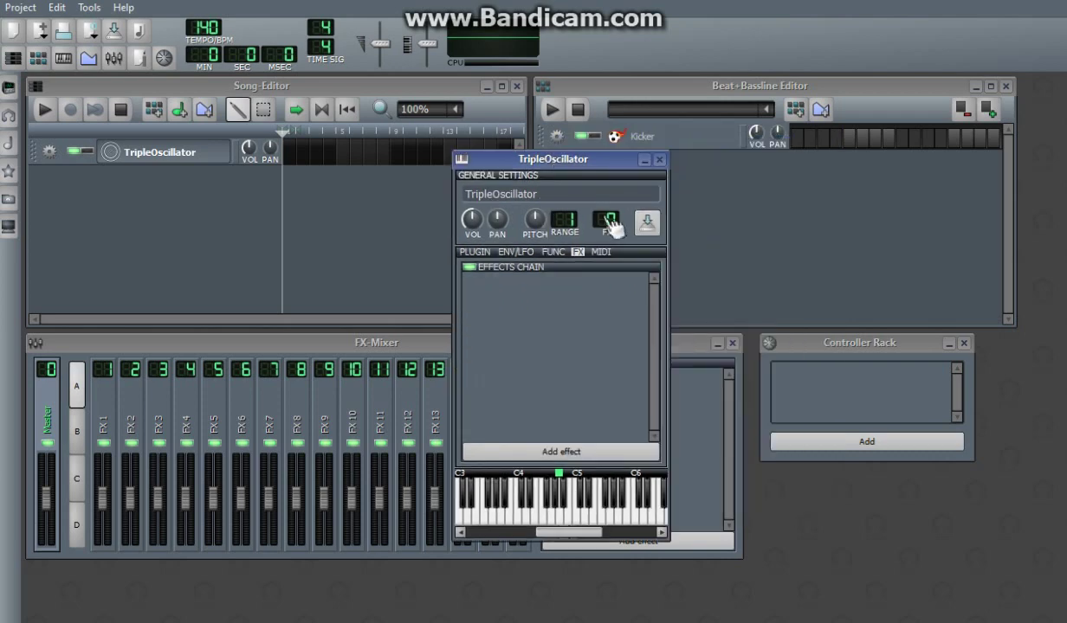
pyautogui.click(523, 451)
pyautogui.moveTo(762, 141); pyautogui.dragTo(762, 284)
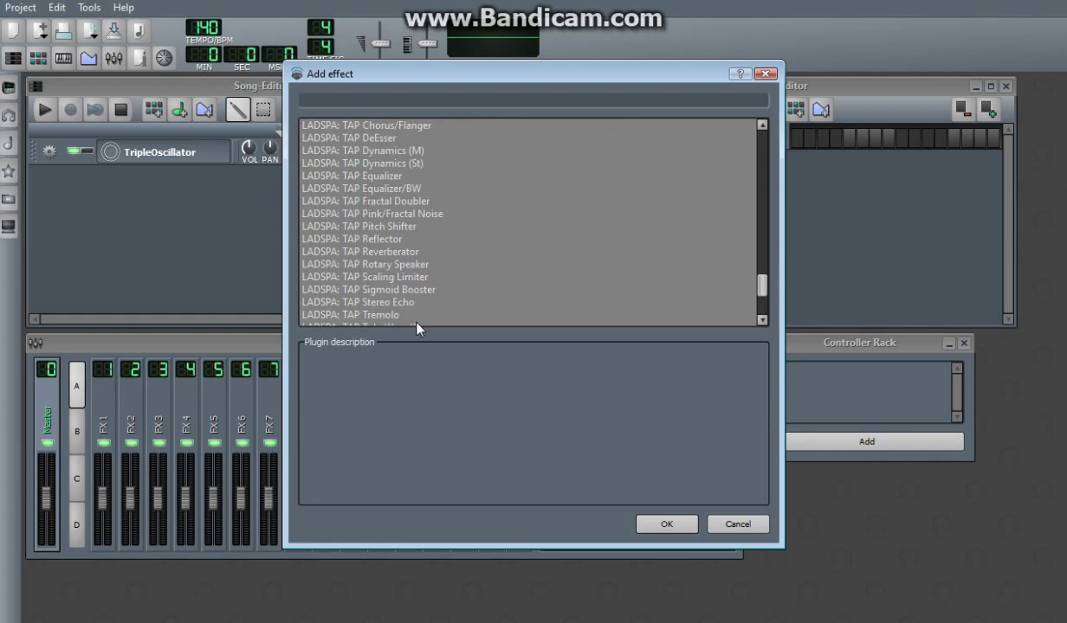
pyautogui.click(737, 523)
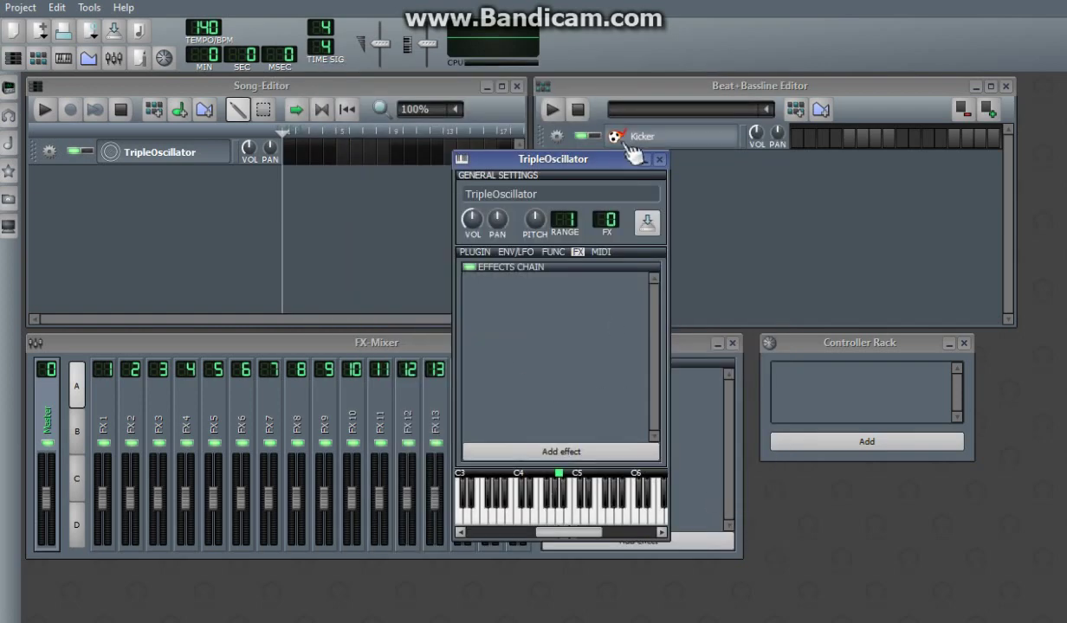
pyautogui.click(659, 160)
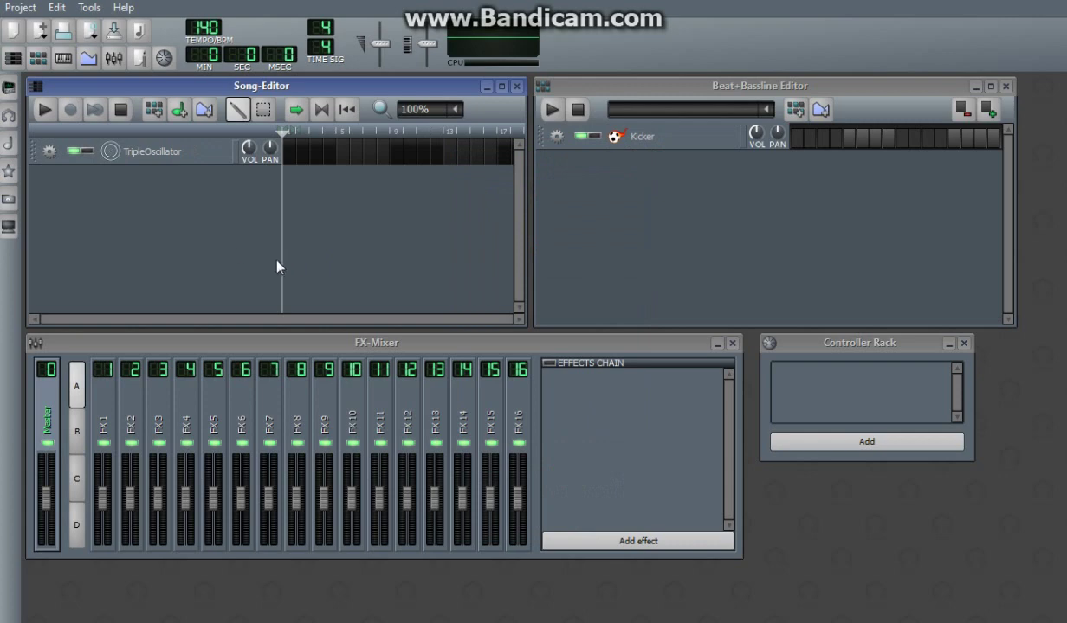
# Set the playback position to about 1.4 seconds and open Settings on the Paths page.
pyautogui.moveTo(285, 132)
pyautogui.mouseDown()
pyautogui.moveTo(295, 149)
pyautogui.moveTo(266, 286)
pyautogui.mouseUp()
pyautogui.click(57, 9)
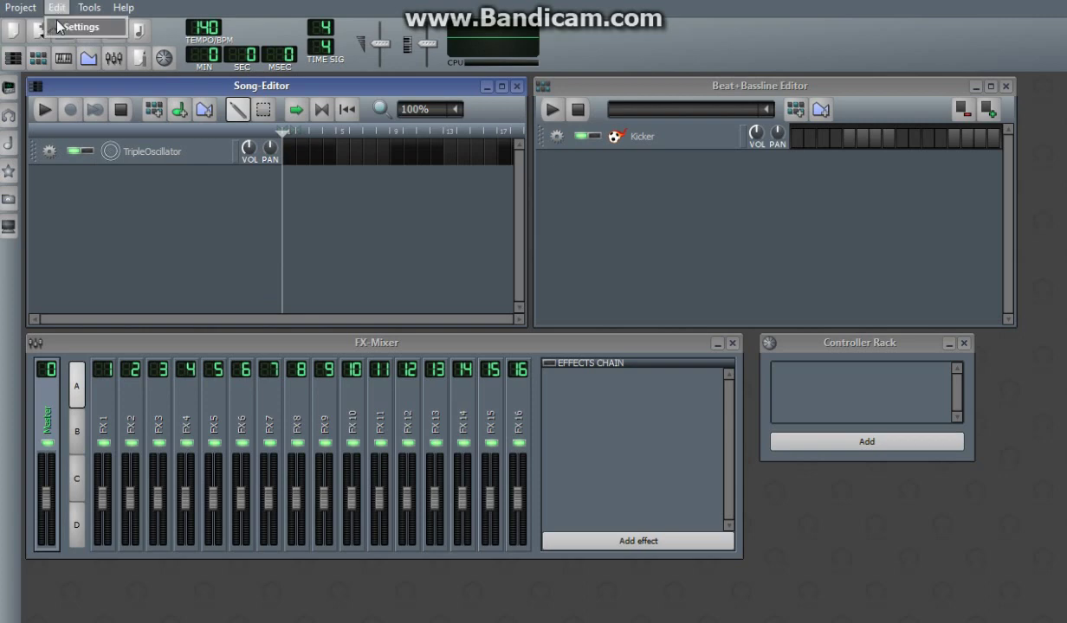
pyautogui.click(59, 27)
pyautogui.click(378, 189)
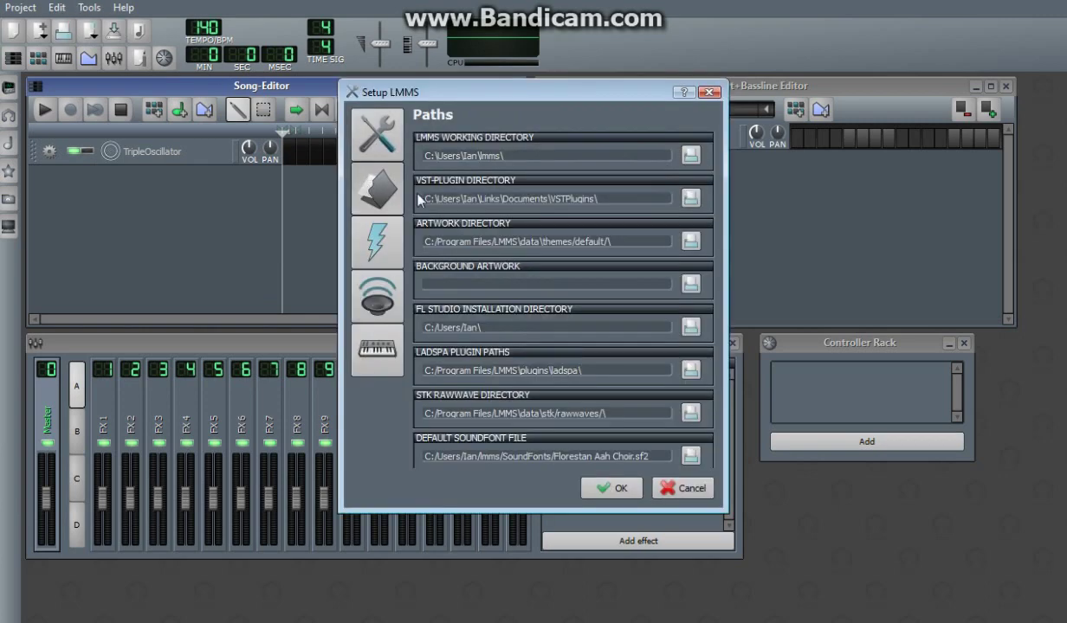
# Select and copy the VST-PLUGIN DIRECTORY path, then bring up the Start menu.
pyautogui.click(600, 193)
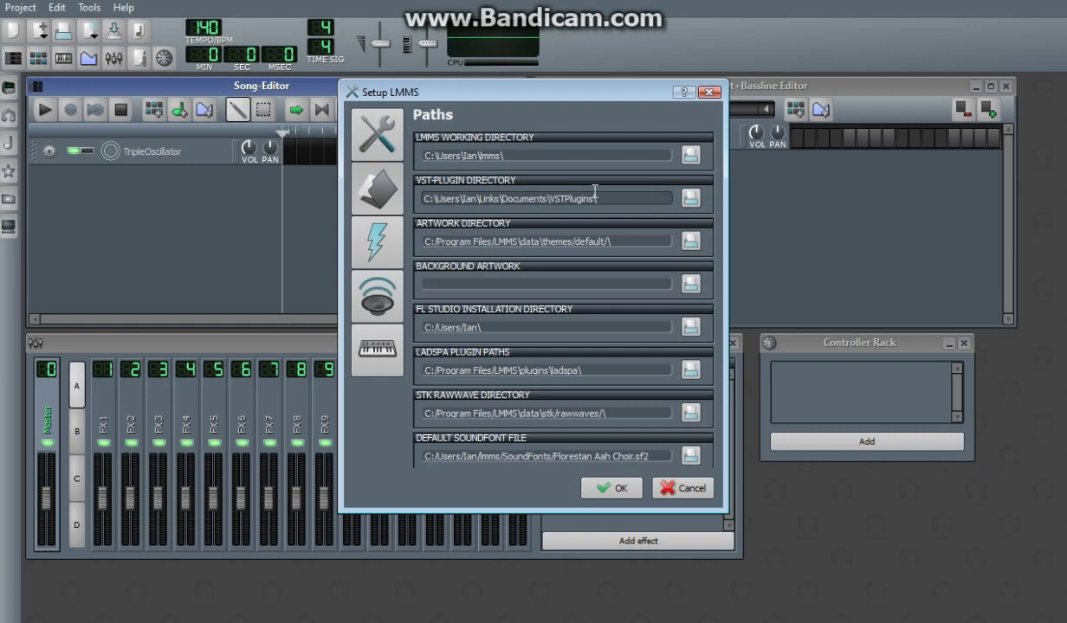
pyautogui.moveTo(595, 192); pyautogui.dragTo(301, 193)
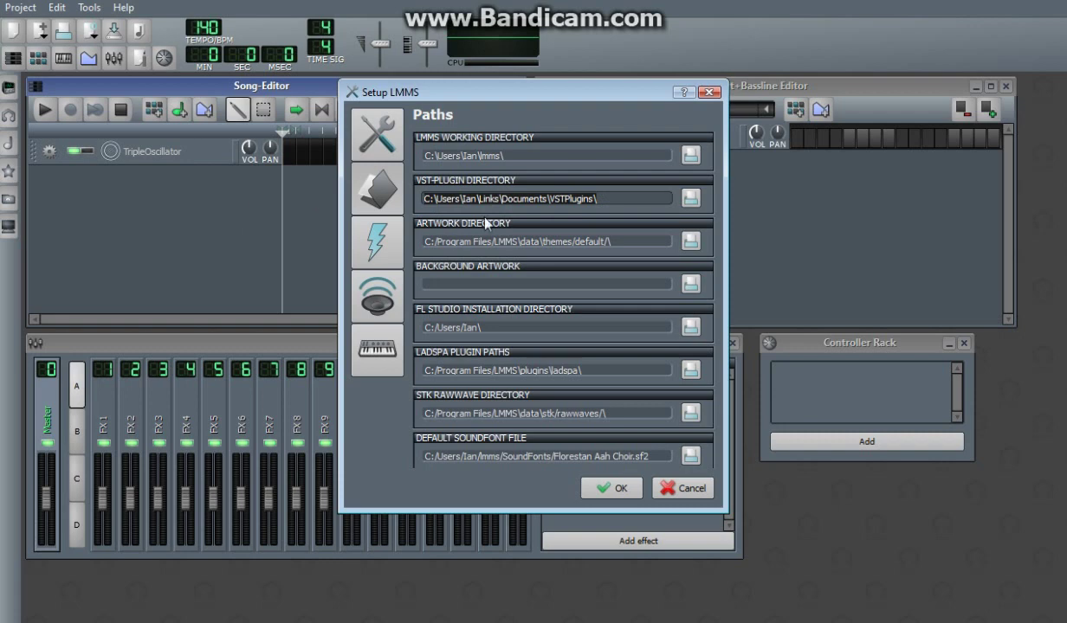
pyautogui.press('super')
# Open the home folder in Explorer and go to the pasted VSTPlugins path.
pyautogui.click(261, 56)
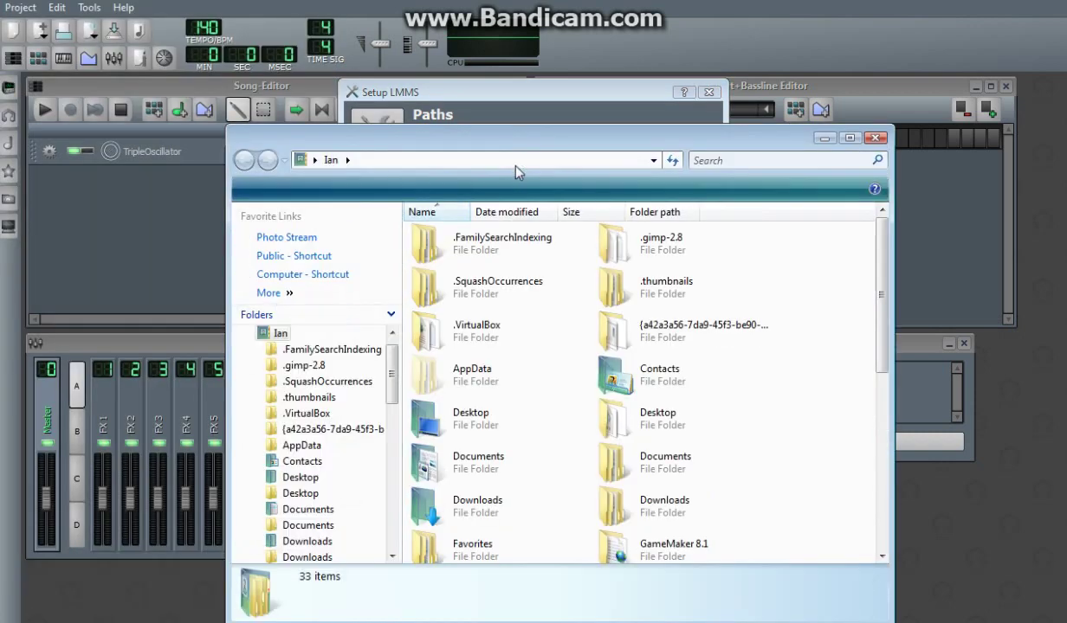
pyautogui.click(515, 161)
pyautogui.write('C:\\Users\\Ian\\Documents\\VSTPlugins\\')
pyautogui.press('Return')
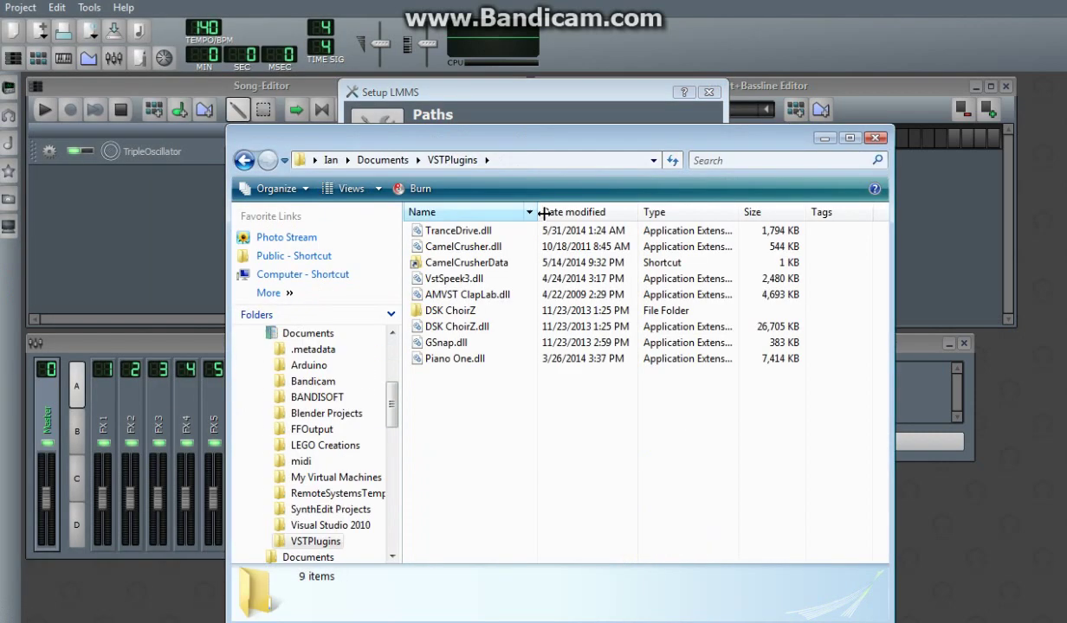
pyautogui.moveTo(513, 142); pyautogui.dragTo(474, 65)
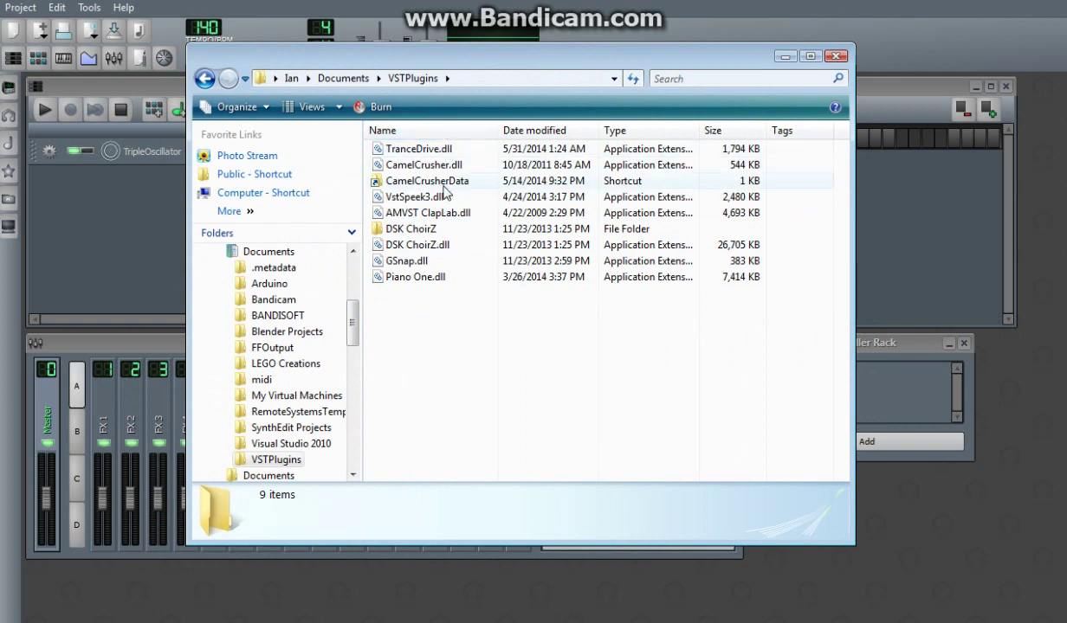
# Cancel the LMMS Setup dialog without making changes.
pyautogui.moveTo(457, 72); pyautogui.dragTo(402, 127)
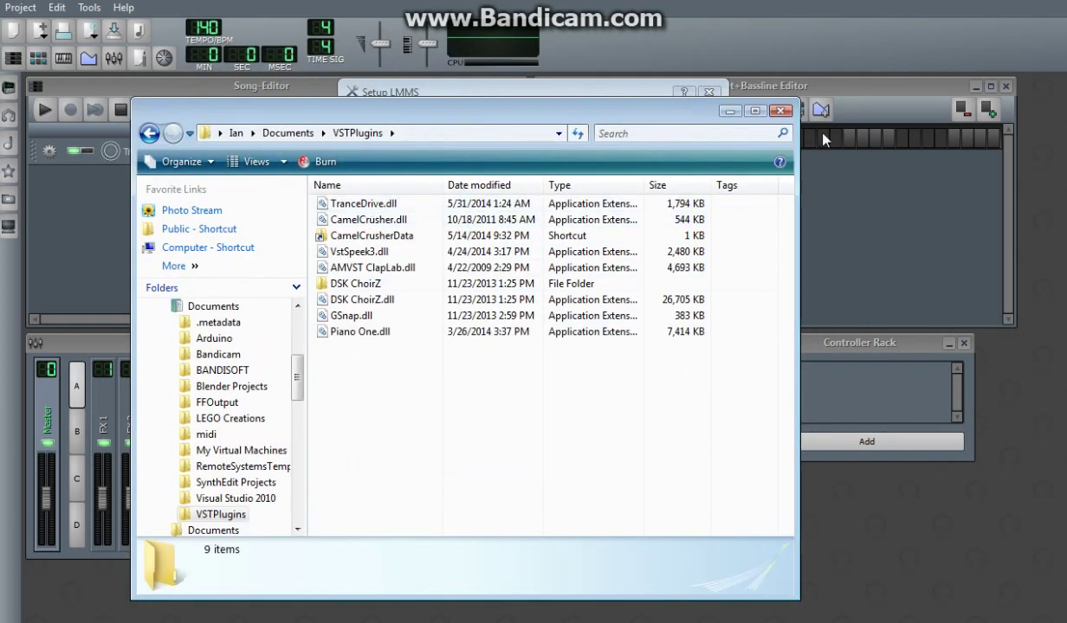
pyautogui.click(632, 91)
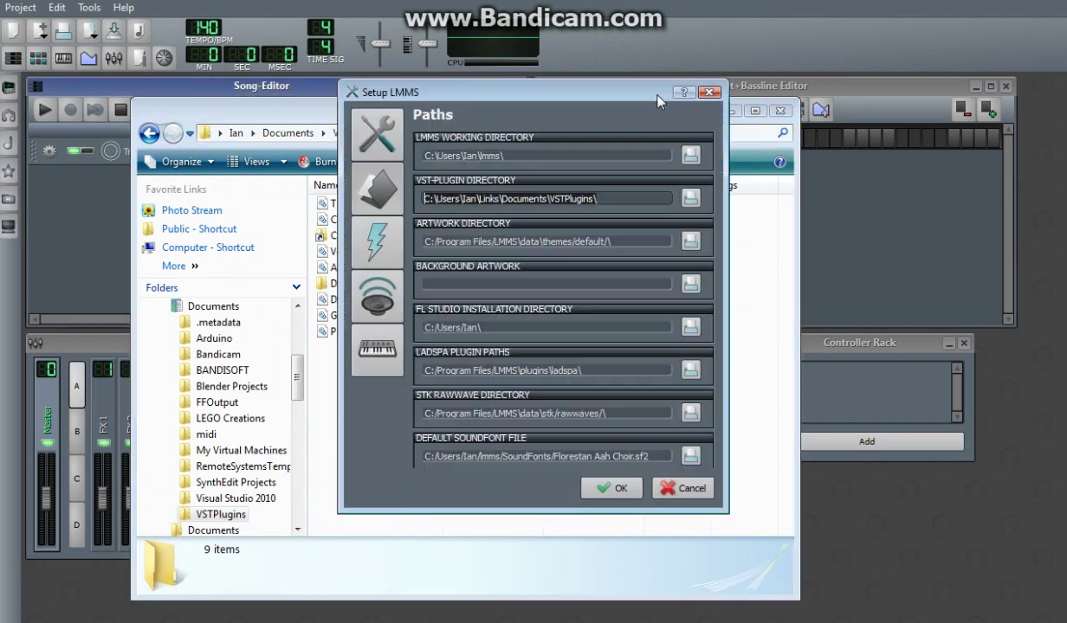
pyautogui.click(684, 488)
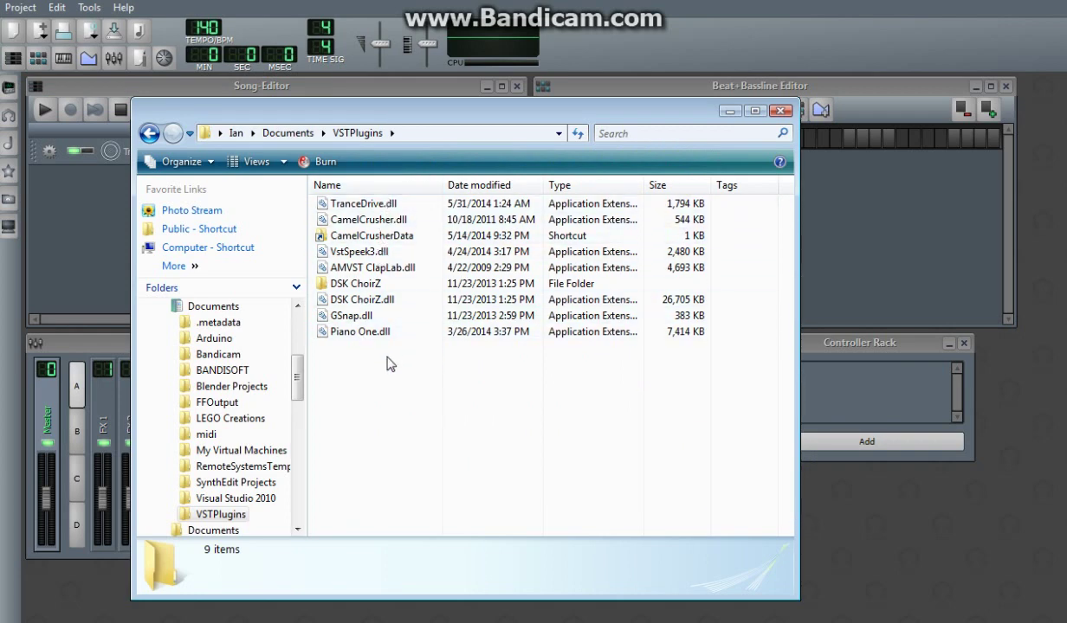
# Inspect the nine plugin files, selecting GSnap.dll and CamelCrusher.dll, then leave Explorer.
pyautogui.click(376, 316)
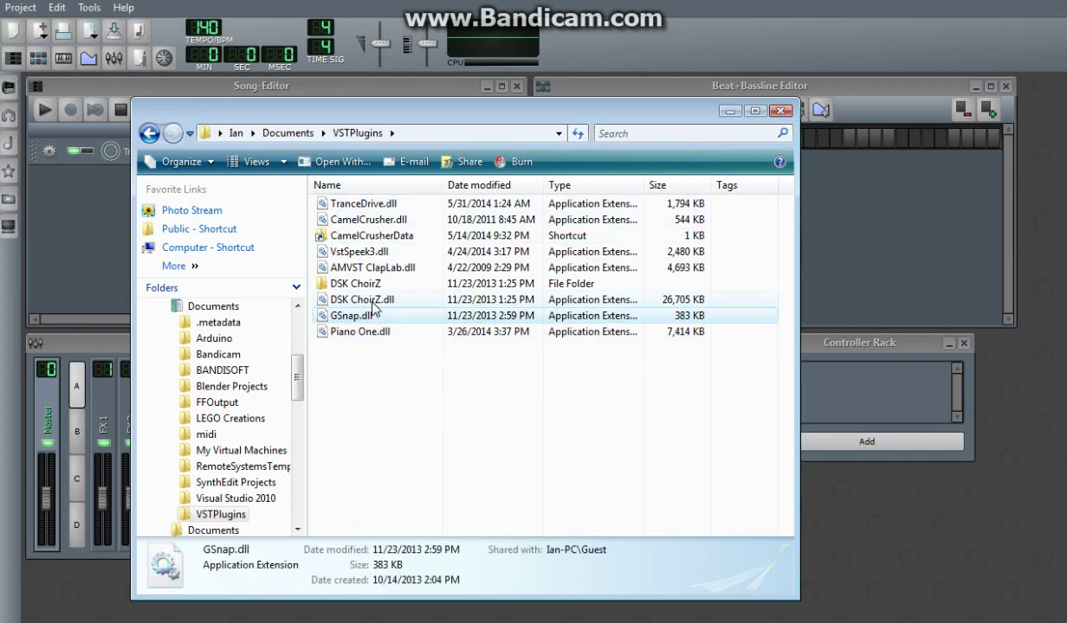
pyautogui.keyDown('ctrl'); pyautogui.click(359, 220); pyautogui.keyUp('ctrl')
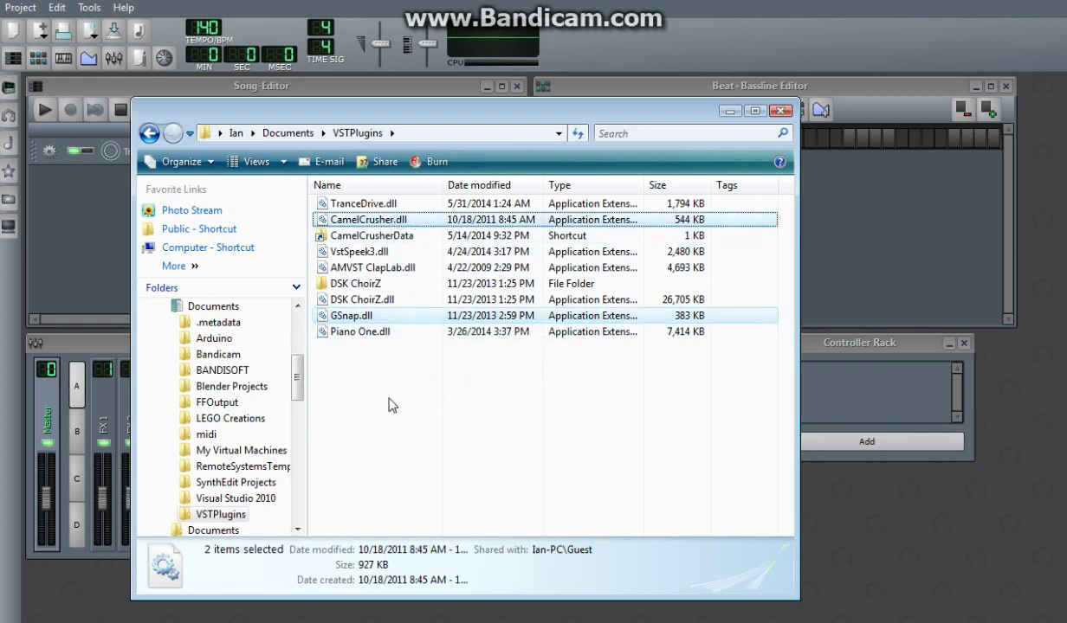
pyautogui.click(381, 363)
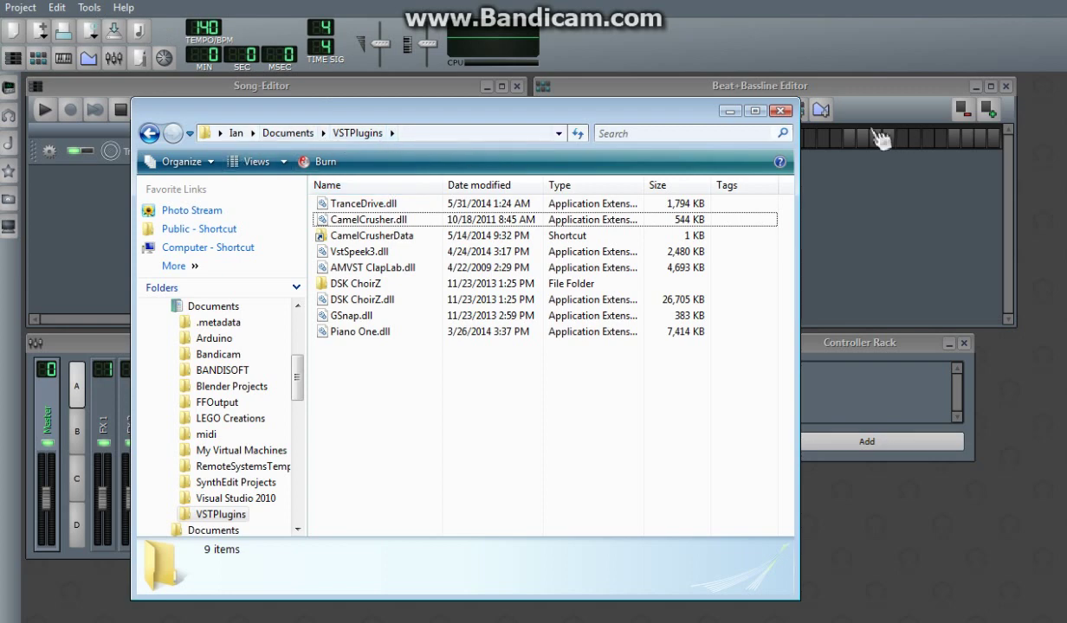
pyautogui.hotkey('alt', 'Tab')
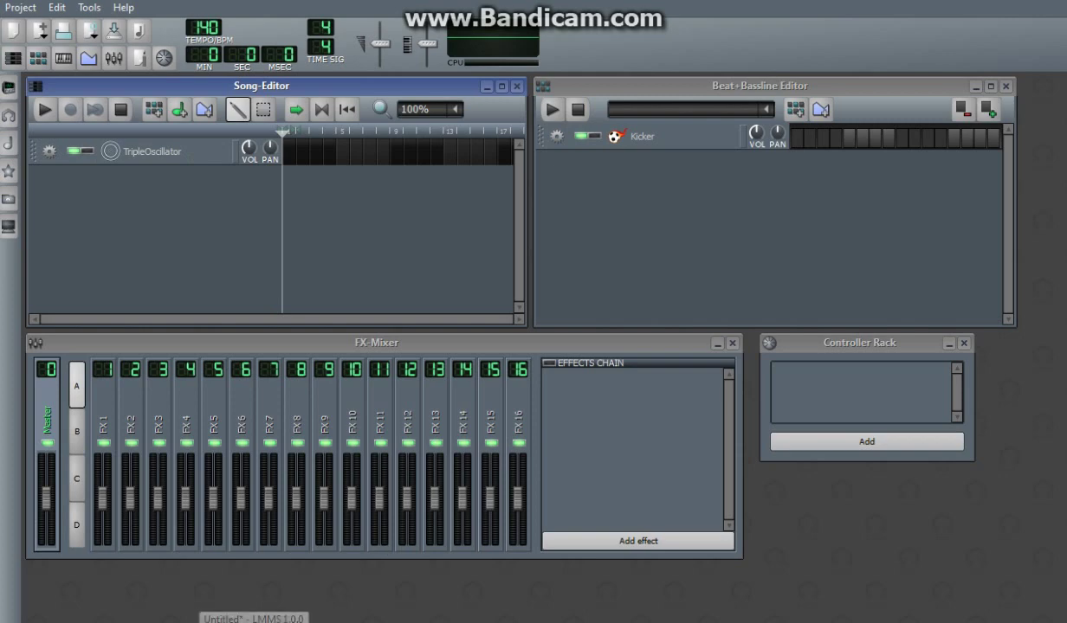
# In TripleOscillator's FX tab, open Add effect, scroll to the VST entries and select CamelCrusher.
pyautogui.click(181, 156)
pyautogui.click(578, 251)
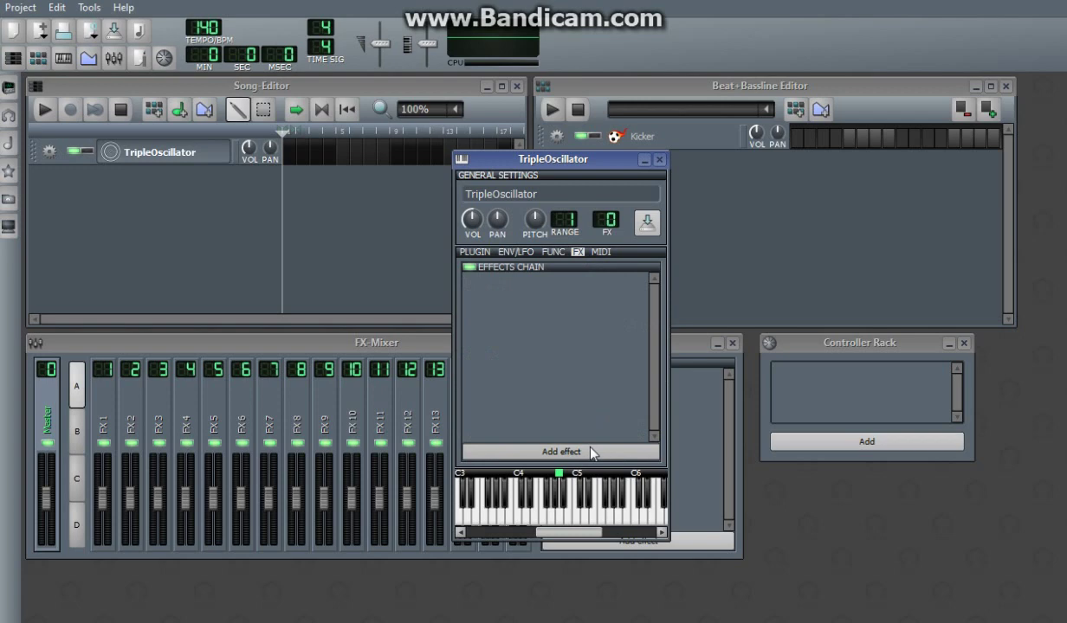
pyautogui.click(529, 451)
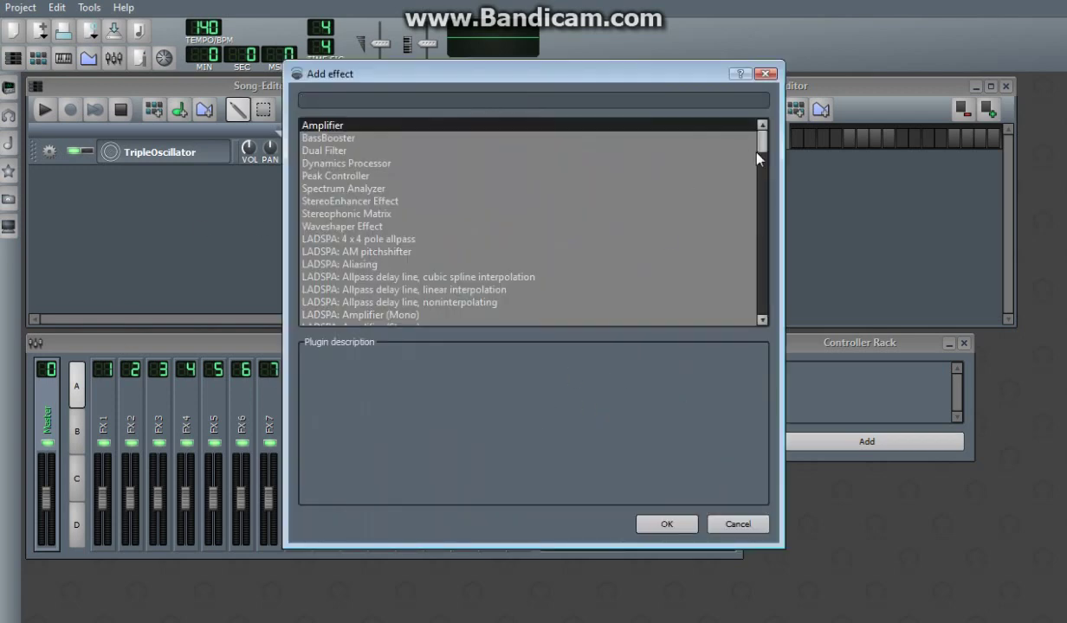
pyautogui.moveTo(755, 151); pyautogui.dragTo(750, 318)
pyautogui.click(344, 239)
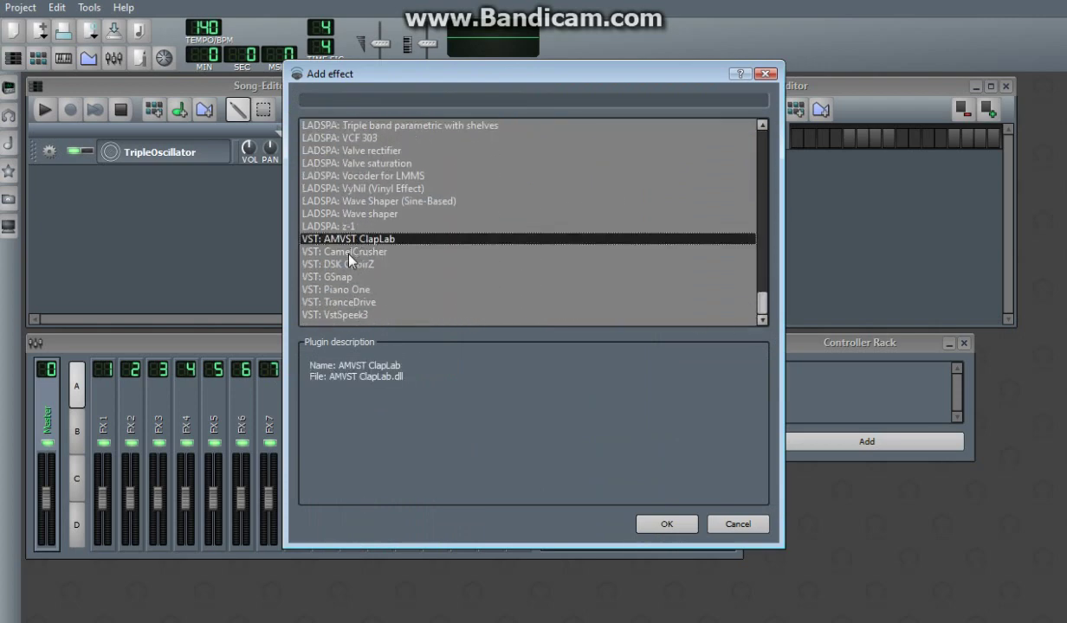
pyautogui.click(344, 315)
# Add CamelCrusher to the chain, arrange its window, and change oscillator 3's waveform.
pyautogui.doubleClick(347, 253)
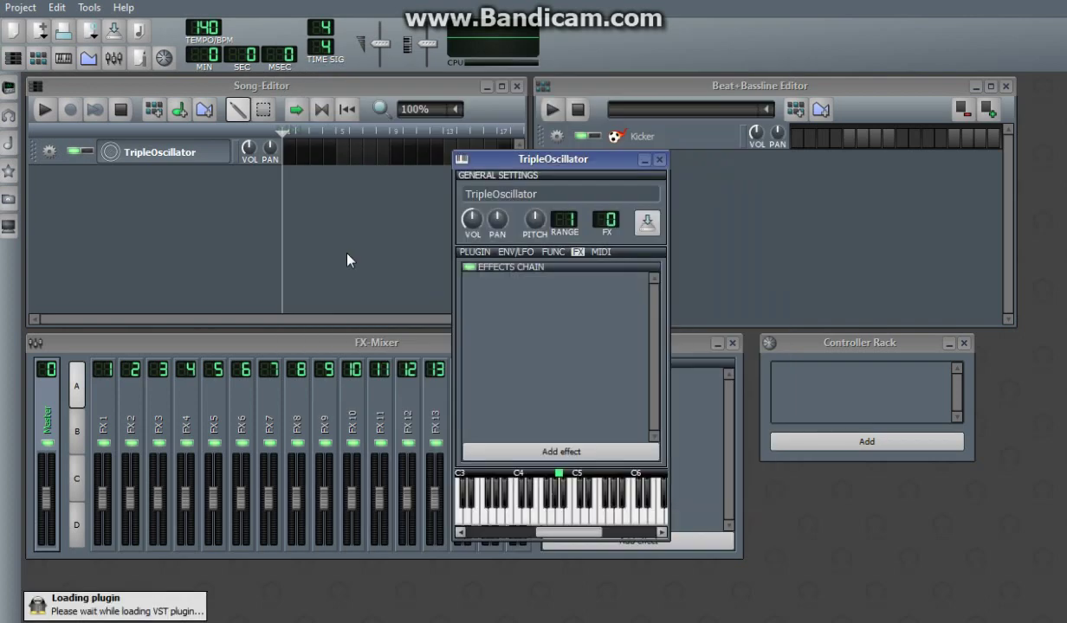
pyautogui.moveTo(823, 266); pyautogui.dragTo(198, 196)
pyautogui.moveTo(554, 160); pyautogui.dragTo(632, 172)
pyautogui.moveTo(394, 191); pyautogui.dragTo(416, 186)
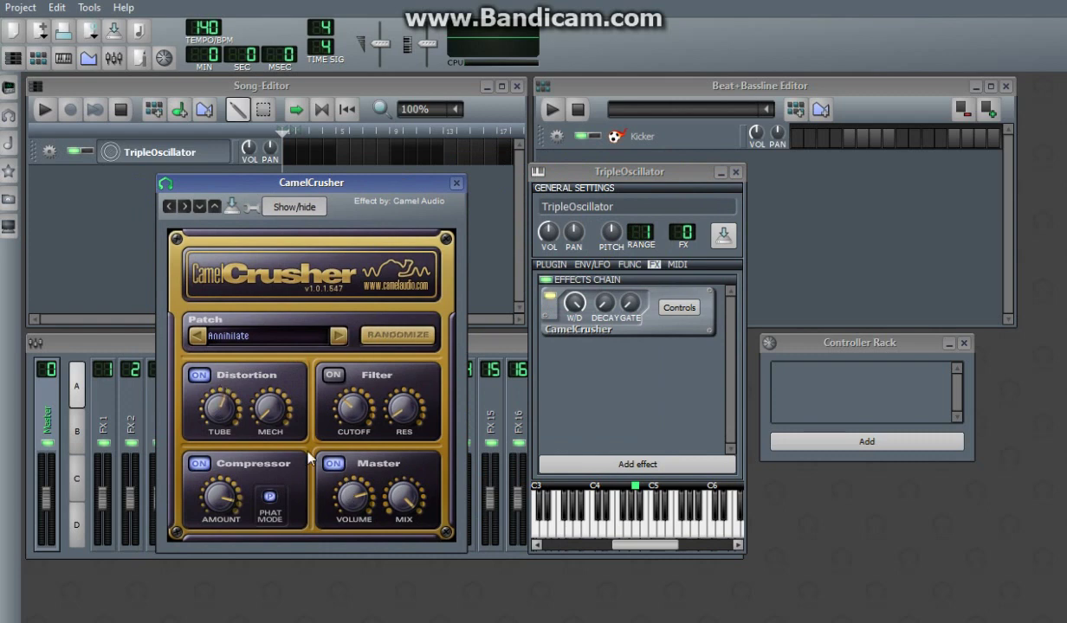
pyautogui.click(550, 264)
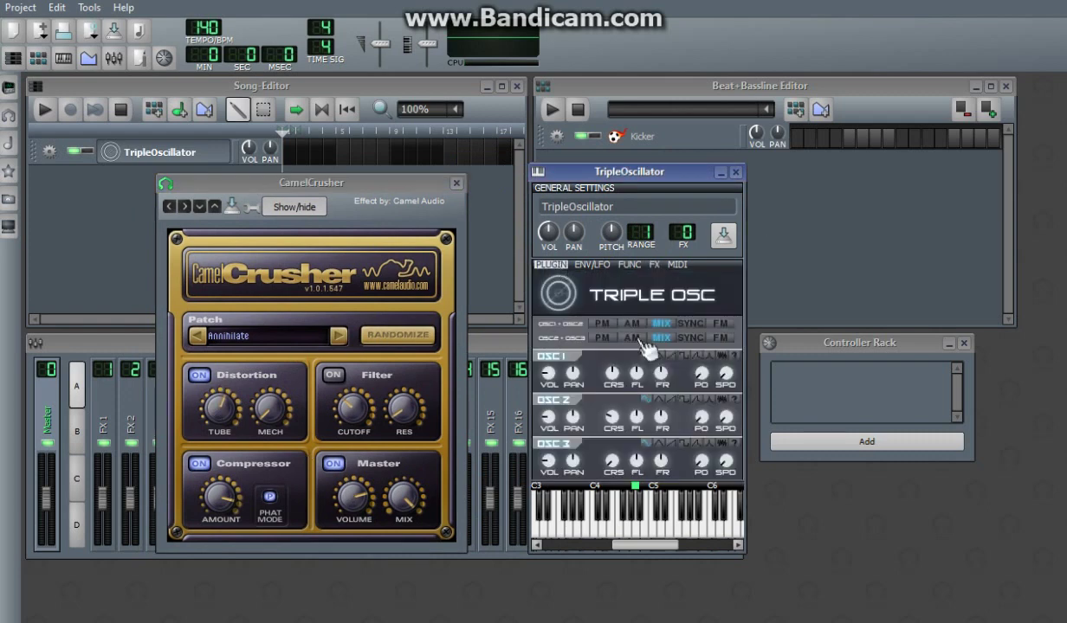
pyautogui.click(672, 444)
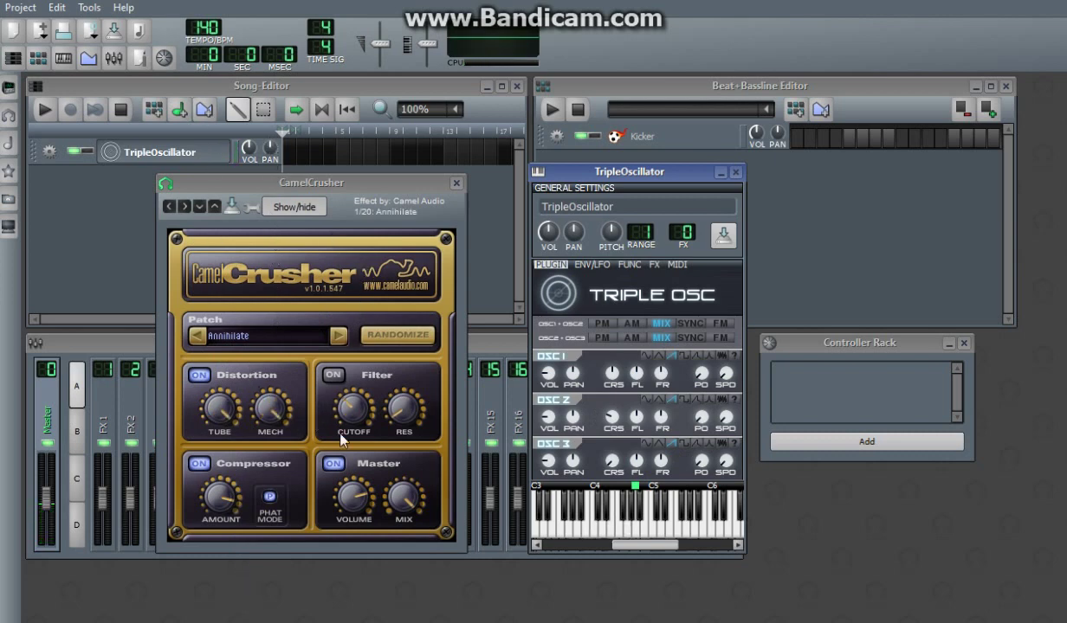
# Remove CamelCrusher from the Effects Chain with Remove this plugin.
pyautogui.click(655, 266)
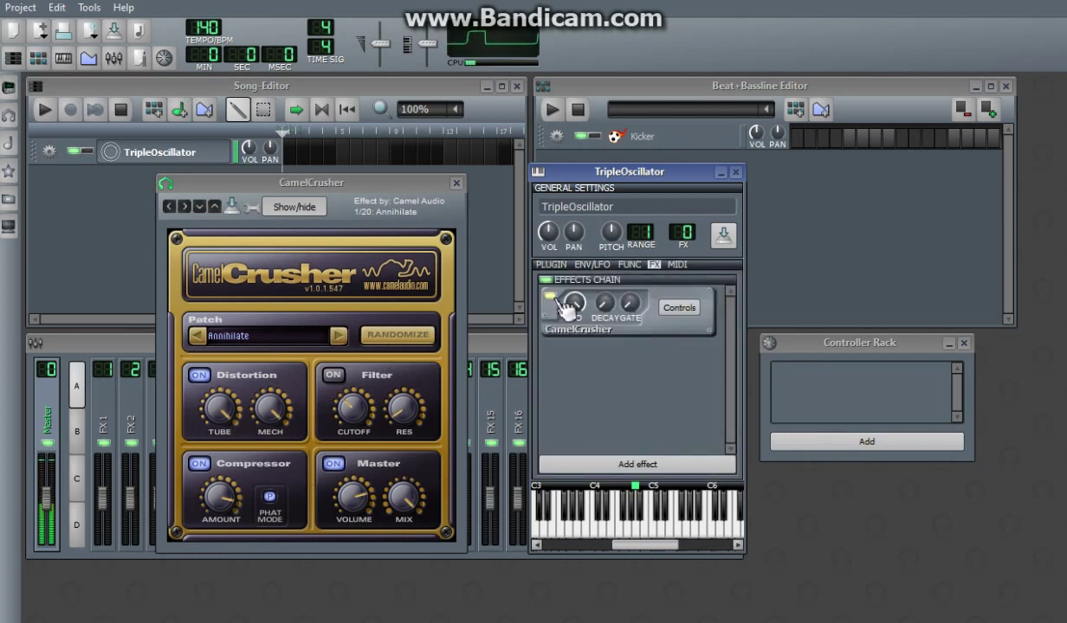
pyautogui.rightClick(655, 326)
pyautogui.click(685, 399)
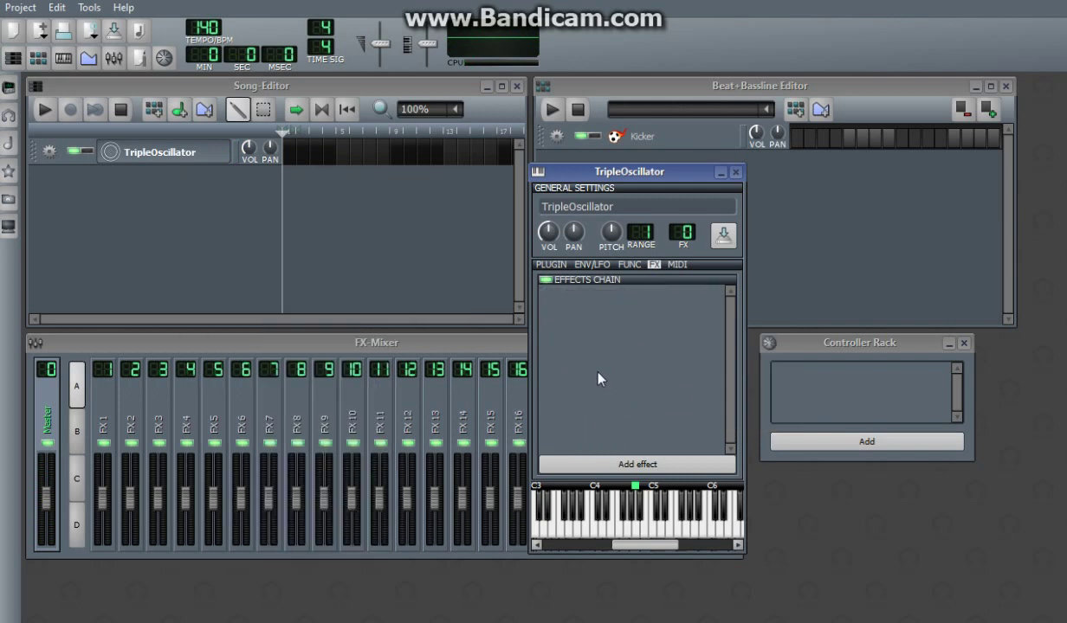
# Close the TripleOscillator window and delete its track with the gear menu's Remove this track.
pyautogui.click(737, 173)
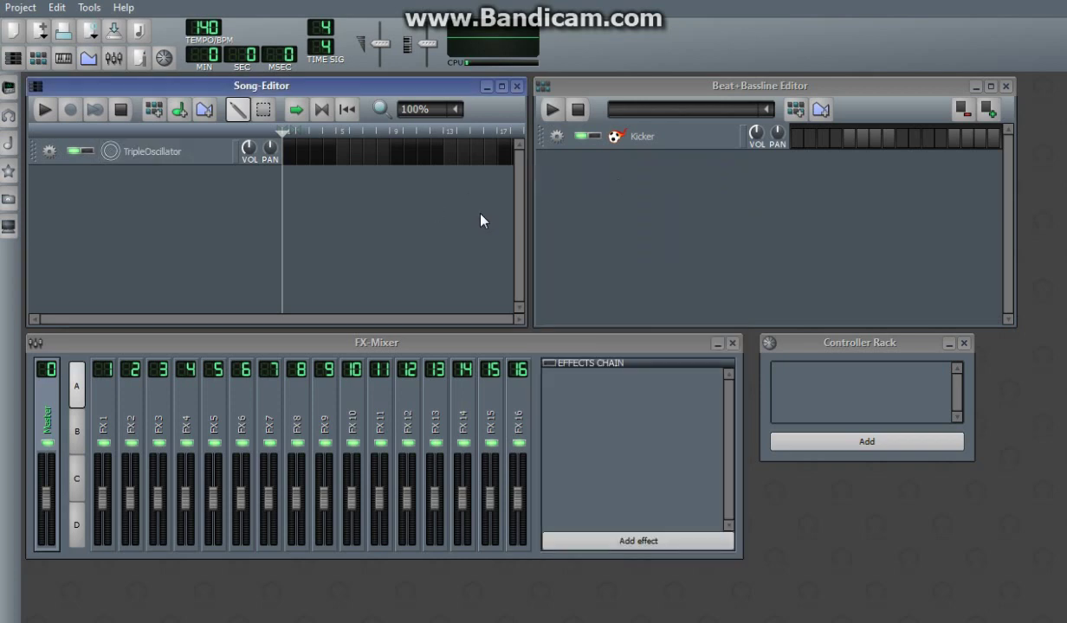
pyautogui.click(49, 151)
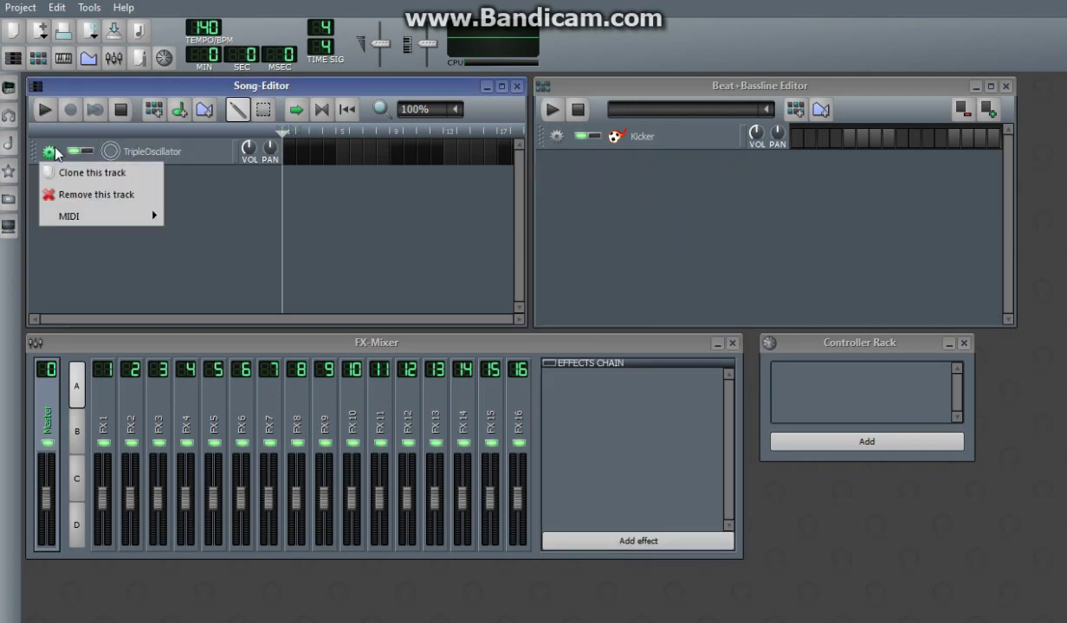
pyautogui.click(78, 198)
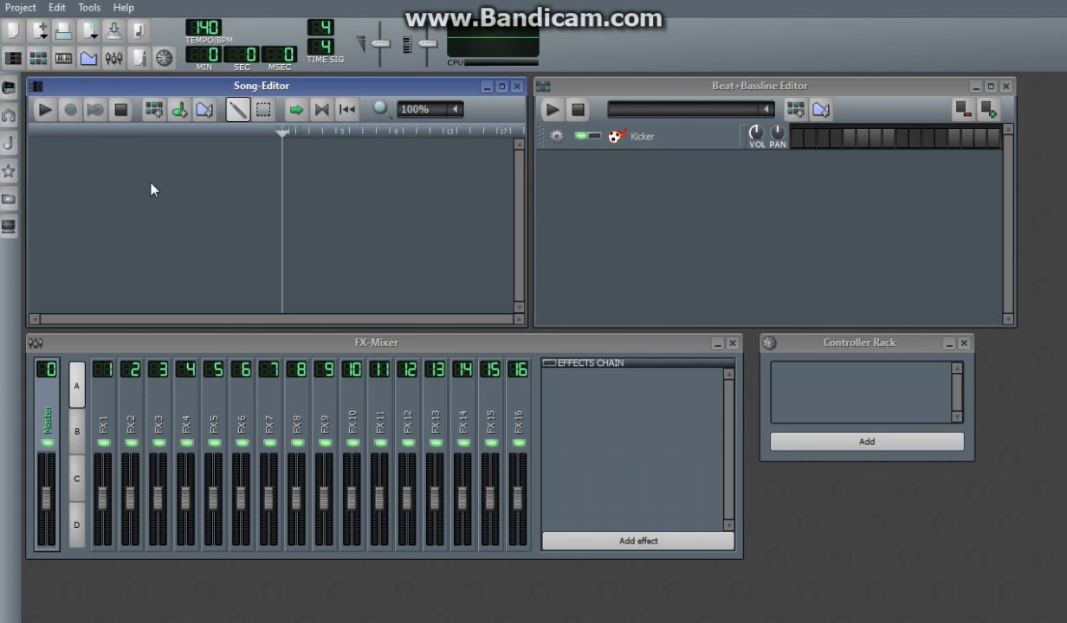
# Drag VeSTige into the Song-Editor and draw a two-bar C5 note in its pattern.
pyautogui.click(9, 84)
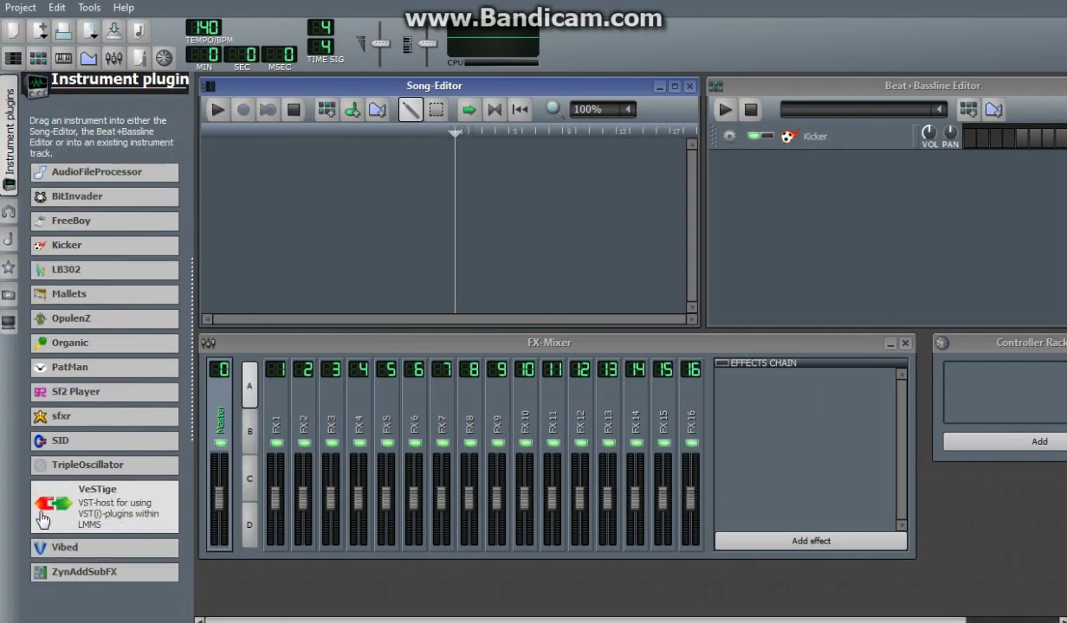
pyautogui.moveTo(41, 515); pyautogui.dragTo(260, 151)
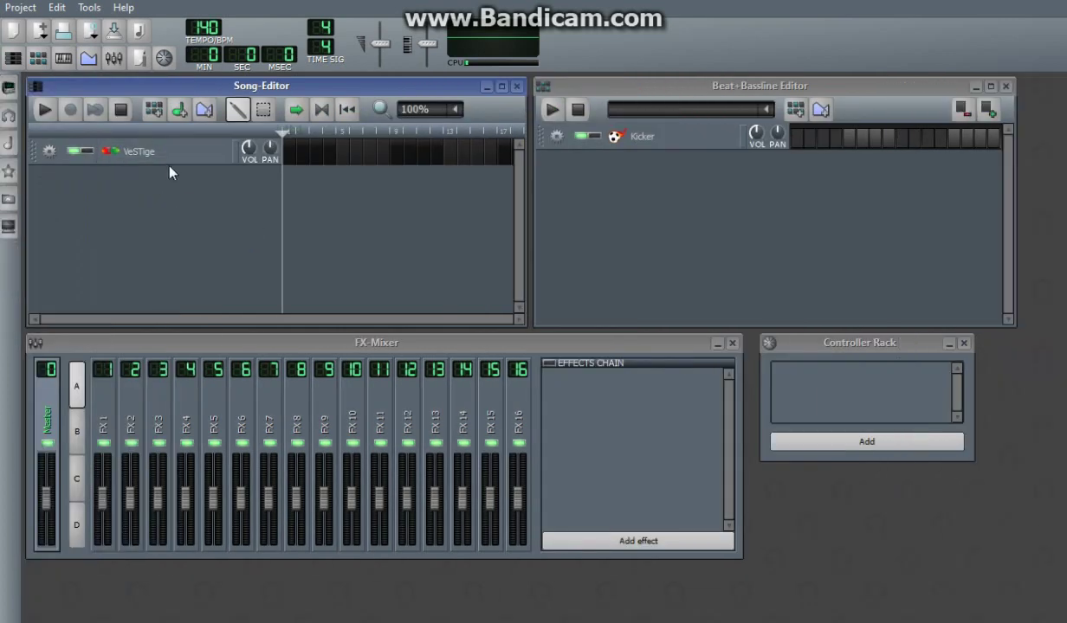
pyautogui.doubleClick(291, 156)
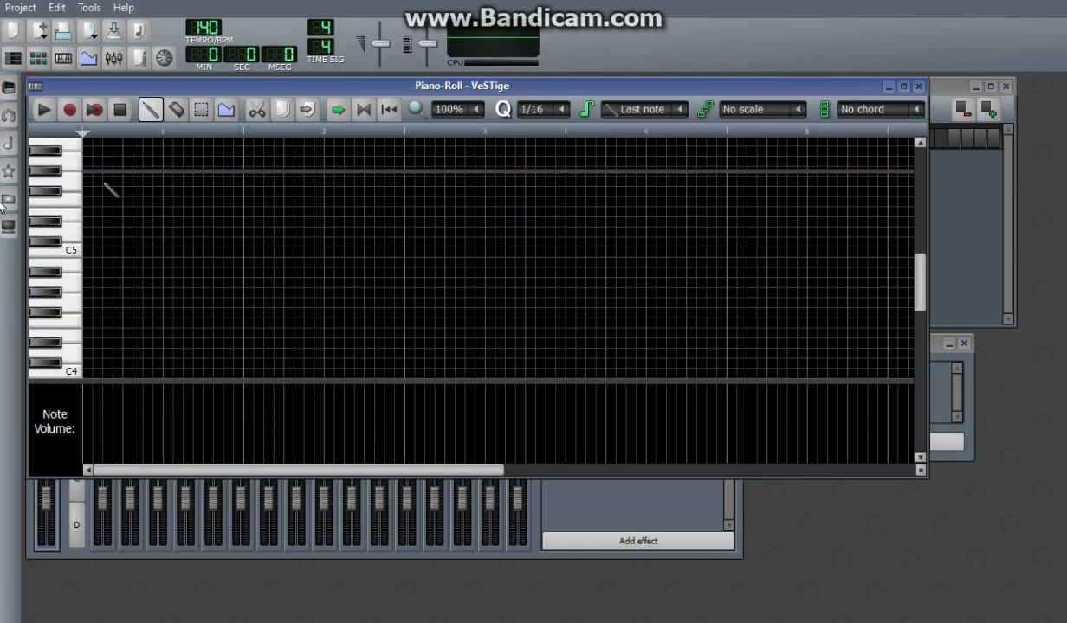
pyautogui.click(96, 230)
pyautogui.click(918, 85)
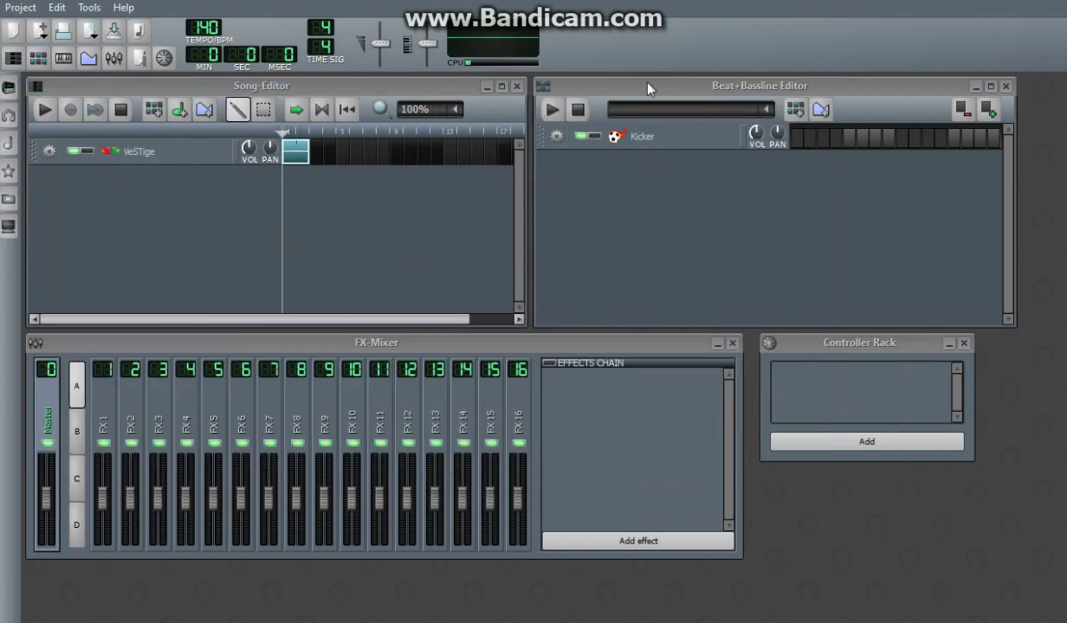
# Play and stop the song, then open and position the VeSTige instrument settings.
pyautogui.click(45, 109)
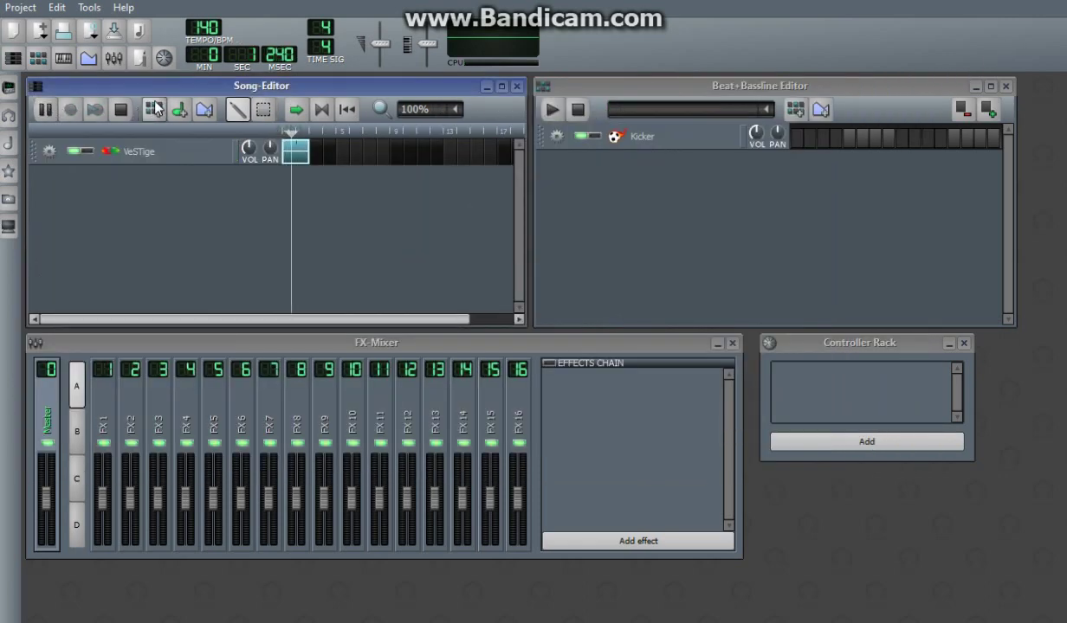
pyautogui.click(120, 109)
pyautogui.click(185, 158)
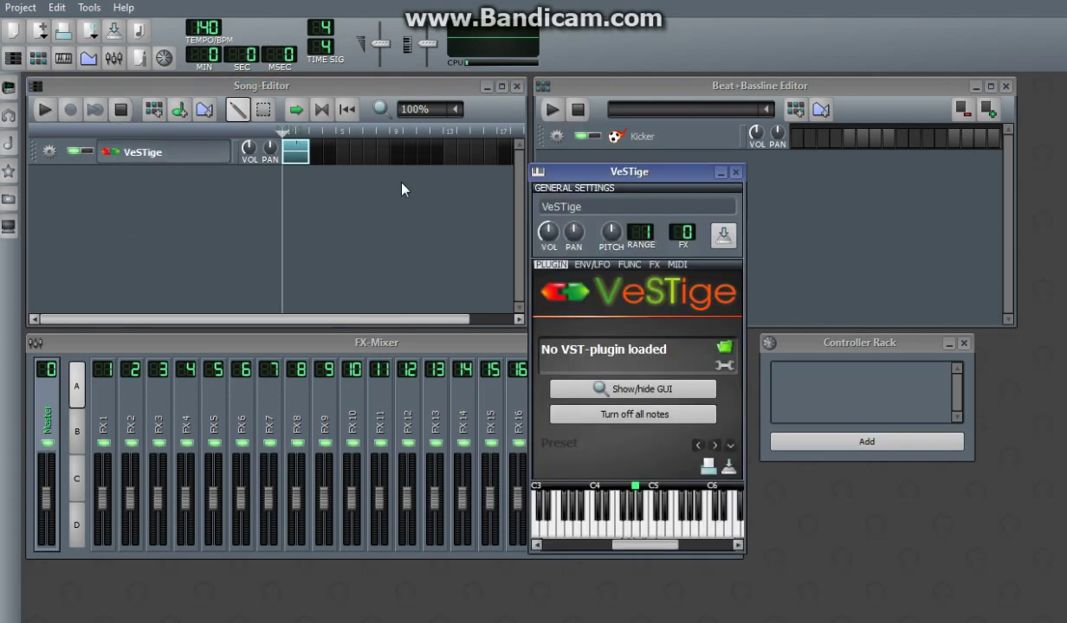
pyautogui.moveTo(570, 165); pyautogui.dragTo(606, 167)
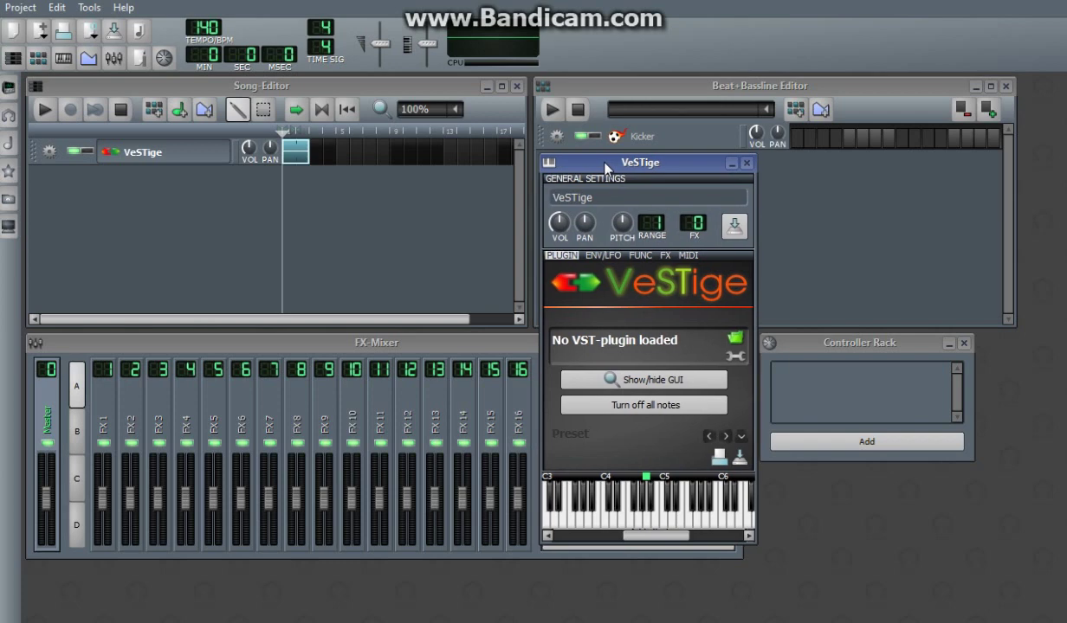
# Browse the VSTPlugins folder from VeSTige's folder icon and load TranceDrive.dll.
pyautogui.click(733, 341)
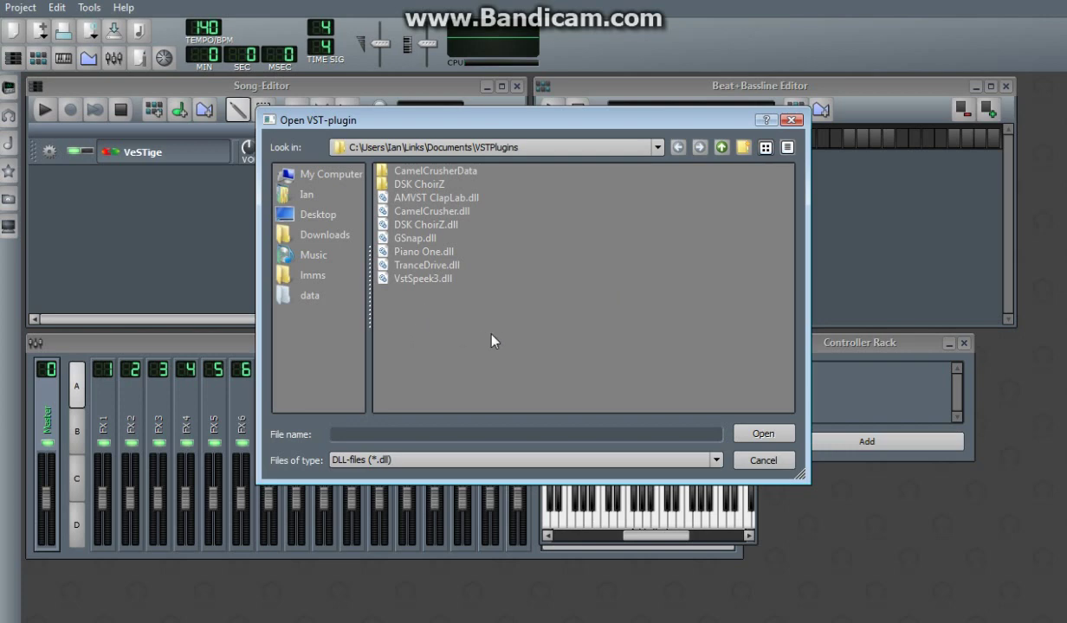
pyautogui.click(424, 197)
pyautogui.click(429, 211)
pyautogui.click(423, 238)
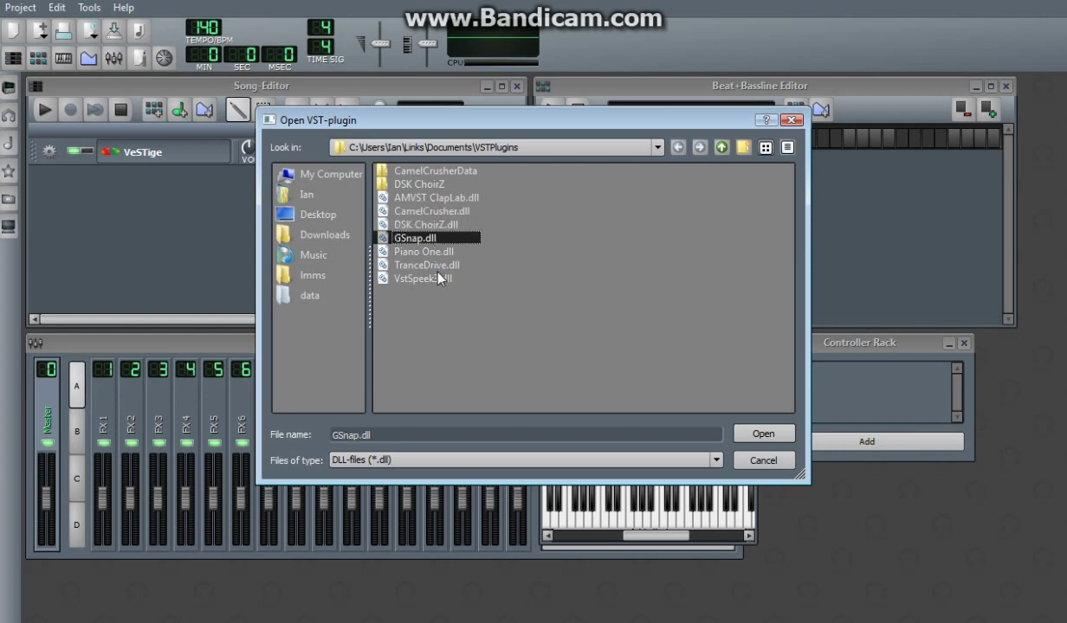
pyautogui.click(432, 267)
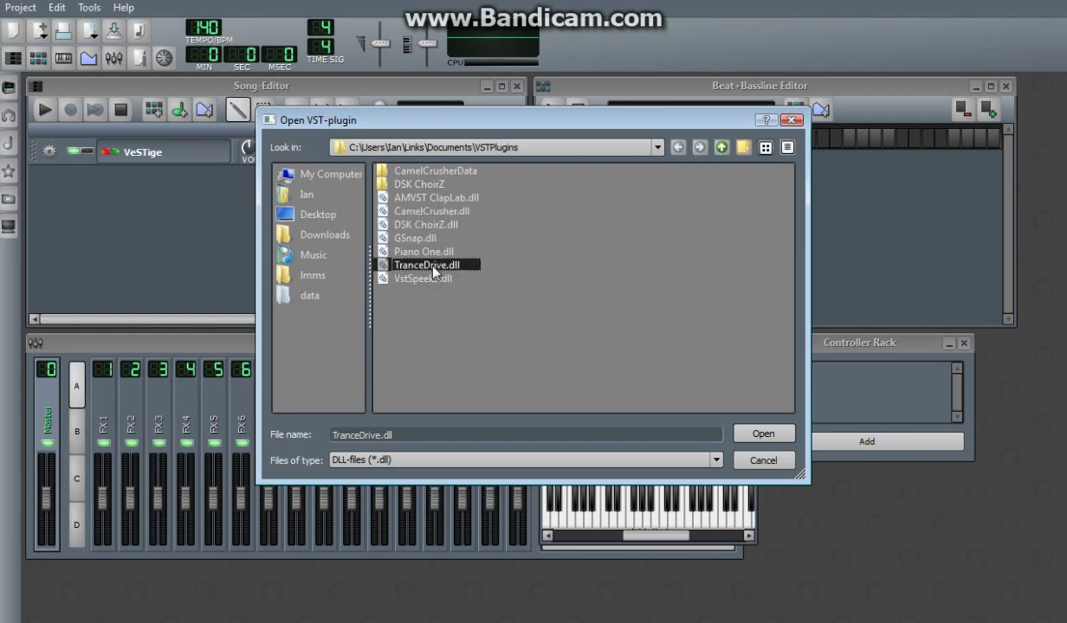
pyautogui.doubleClick(431, 269)
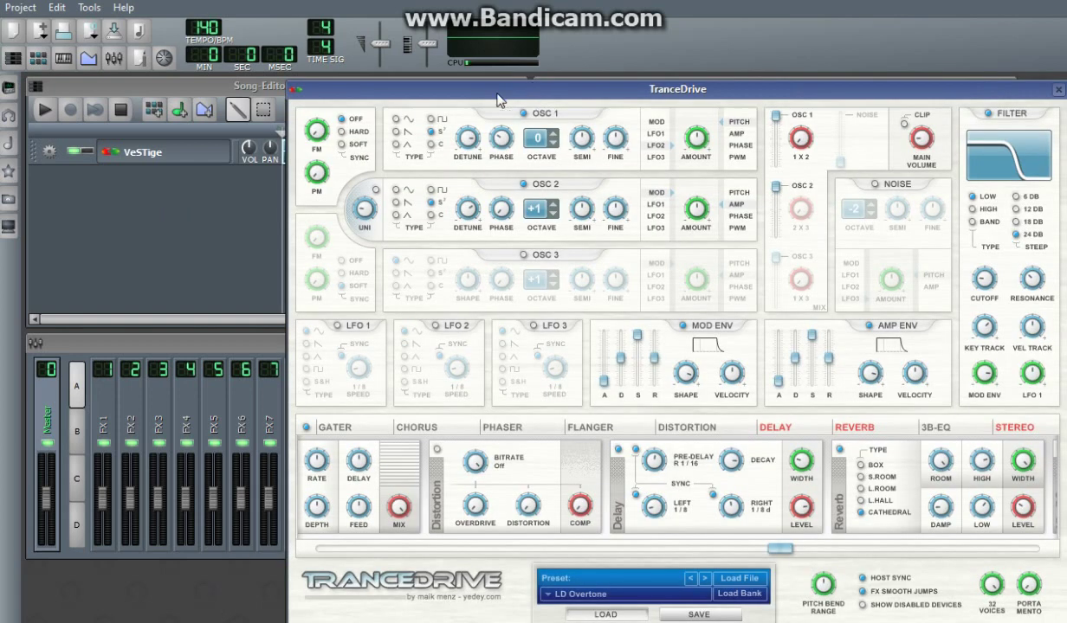
# Arrange the TranceDrive window beside the Song-Editor and play the song to hear it.
pyautogui.moveTo(500, 101); pyautogui.dragTo(407, 138)
pyautogui.click(134, 223)
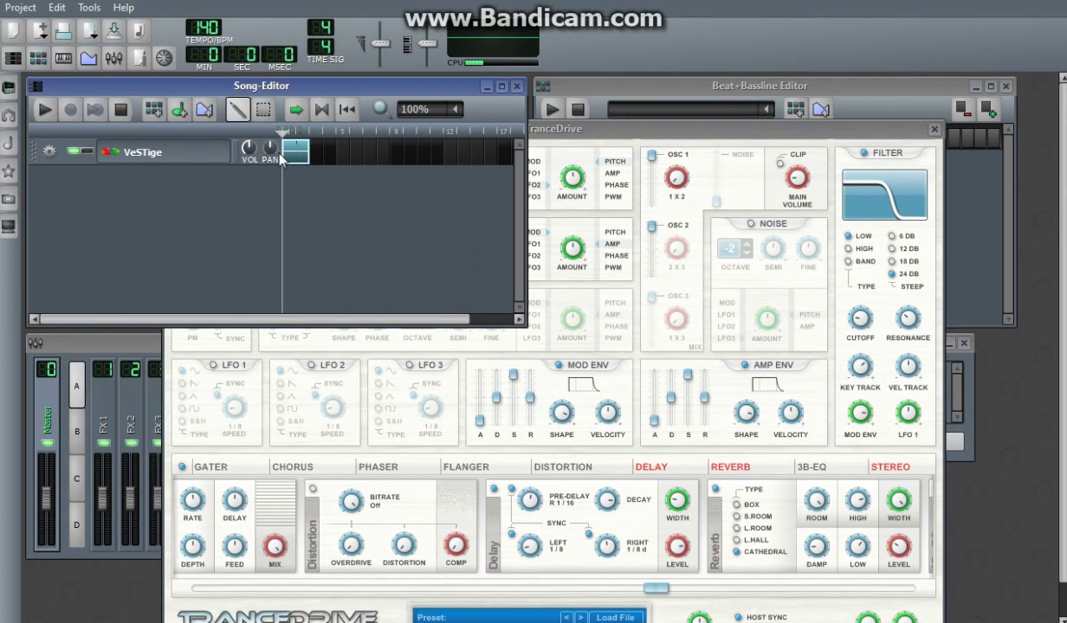
pyautogui.moveTo(728, 136); pyautogui.dragTo(683, 199)
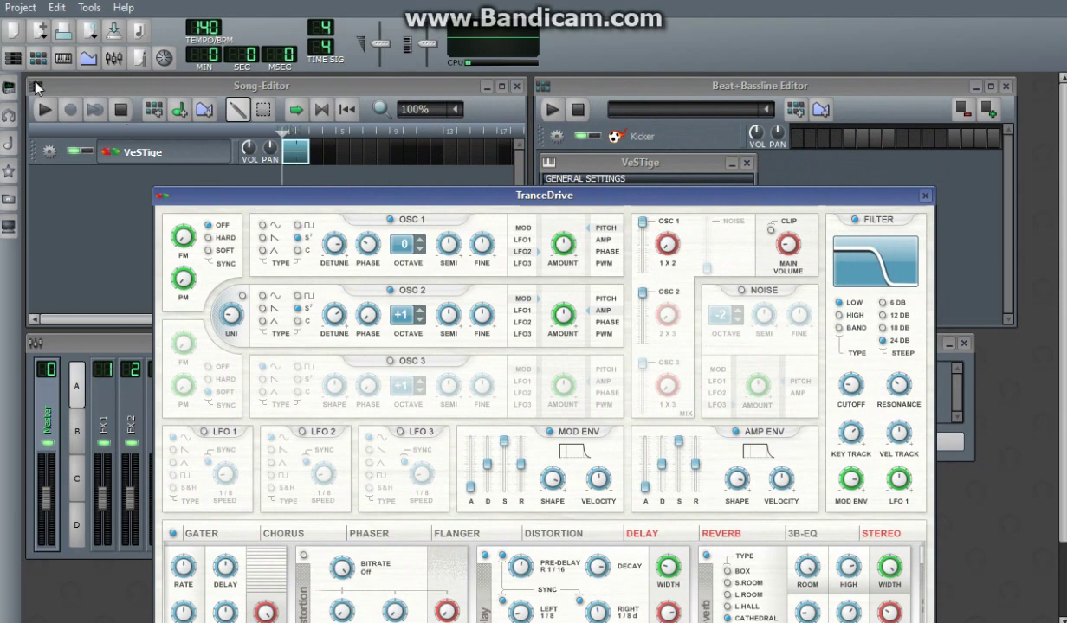
pyautogui.click(45, 109)
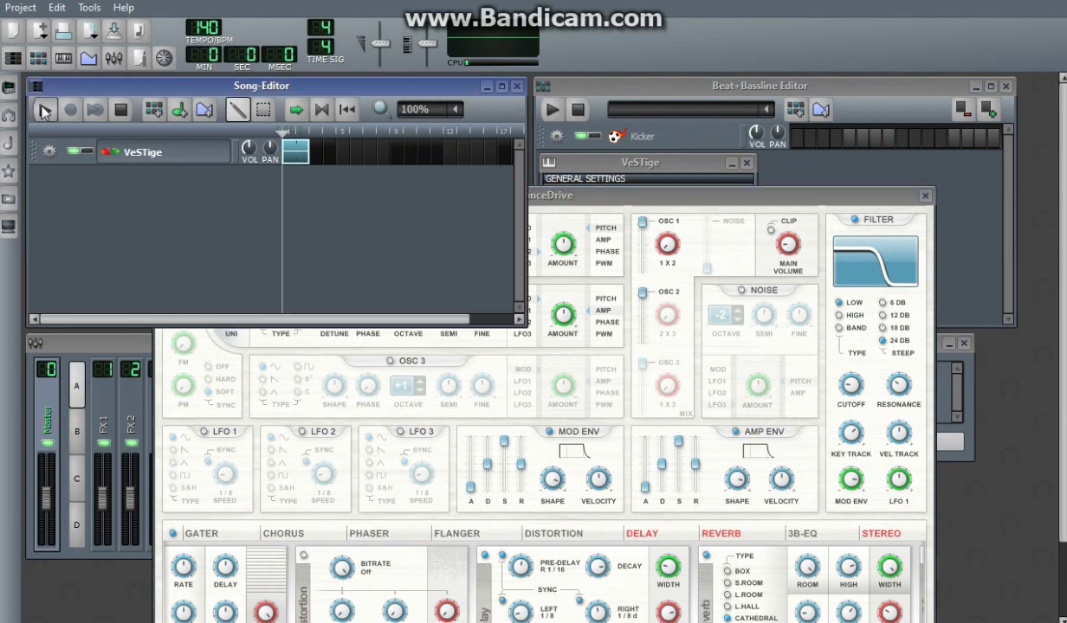
pyautogui.click(121, 110)
pyautogui.moveTo(616, 196); pyautogui.dragTo(619, 85)
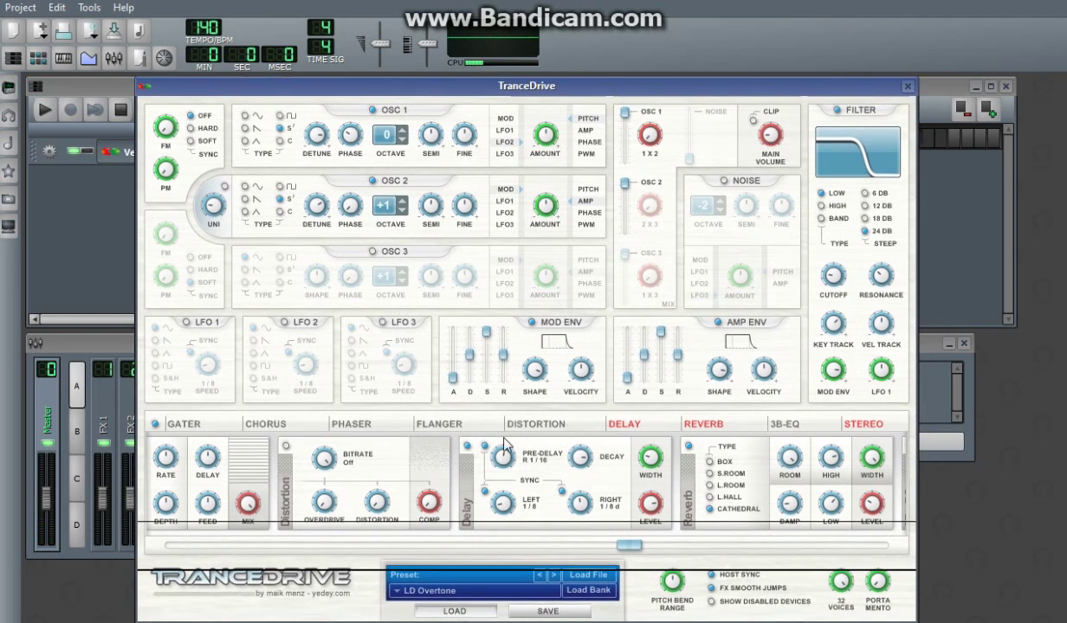
# Step through LD Ressurection to the PD Real string preset and audition it.
pyautogui.click(554, 574)
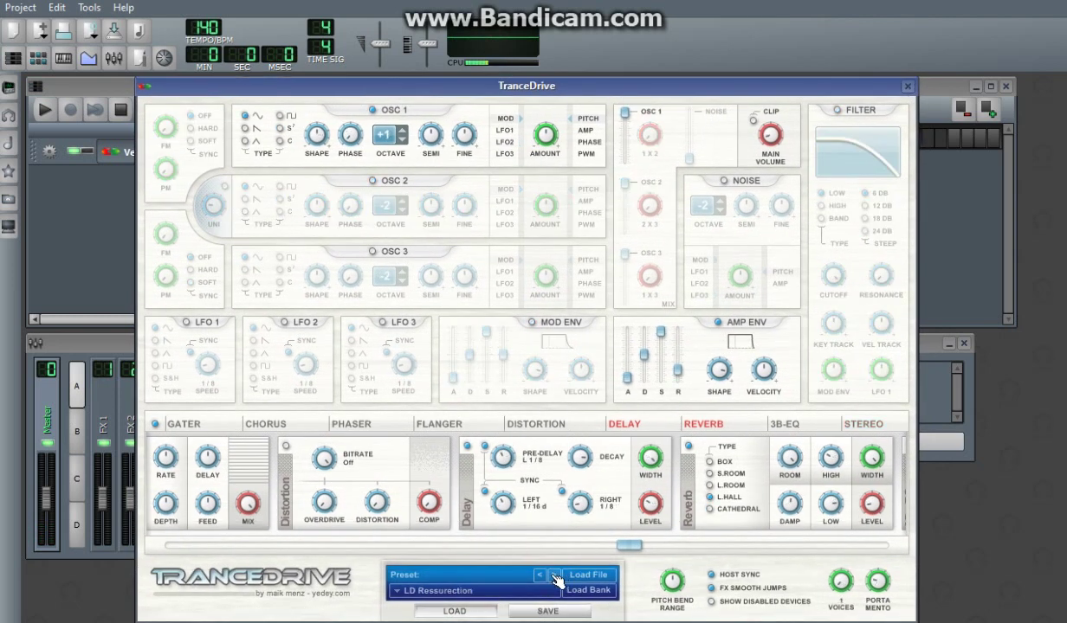
pyautogui.click(554, 575)
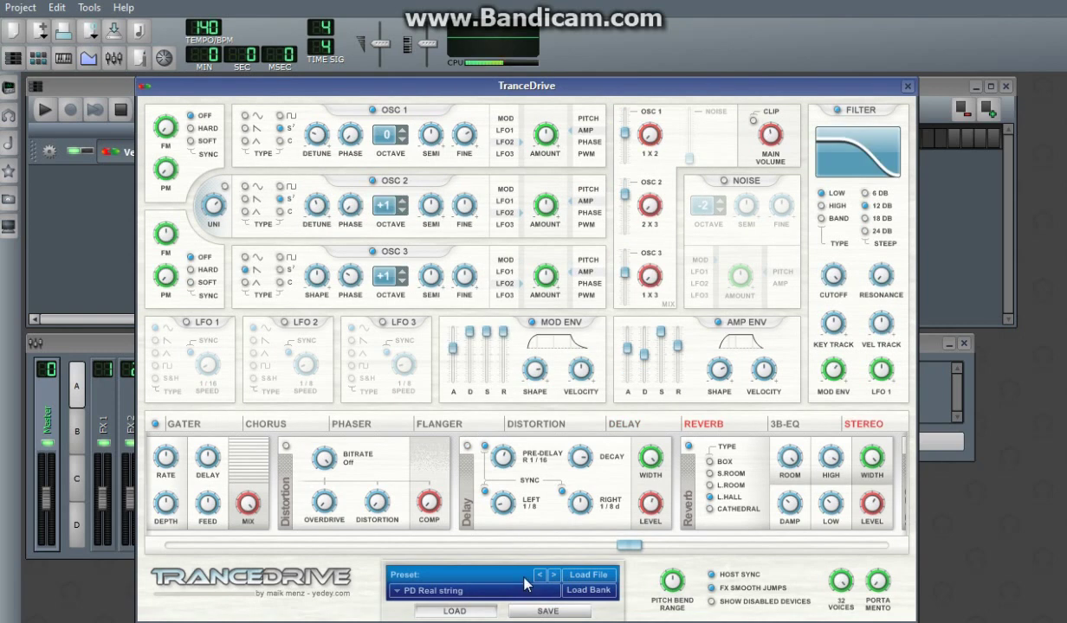
pyautogui.click(78, 212)
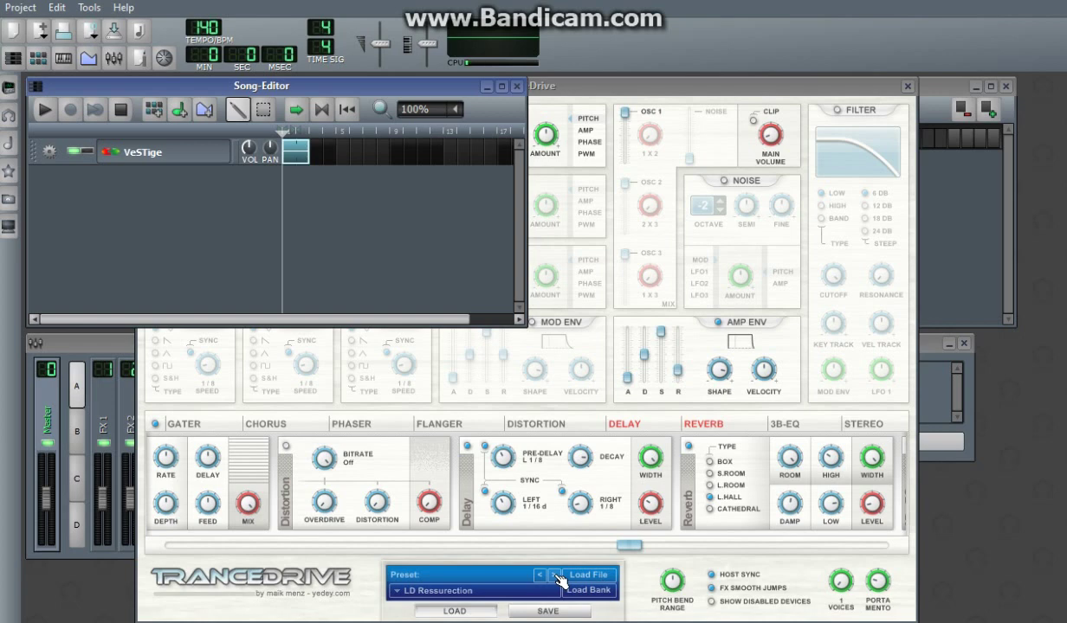
pyautogui.click(555, 576)
pyautogui.click(44, 110)
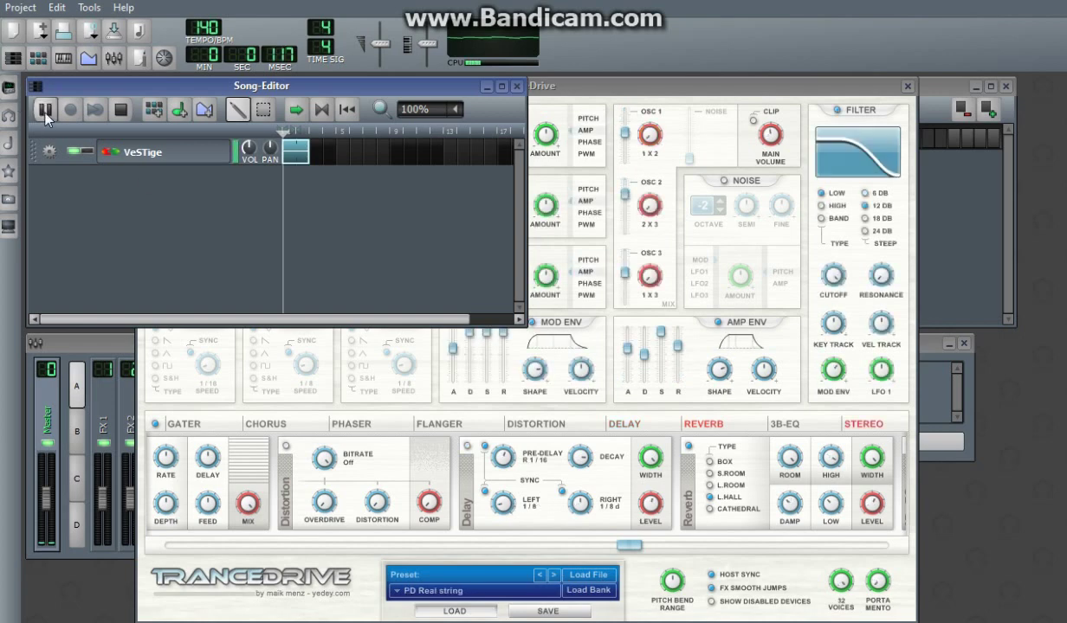
pyautogui.click(122, 110)
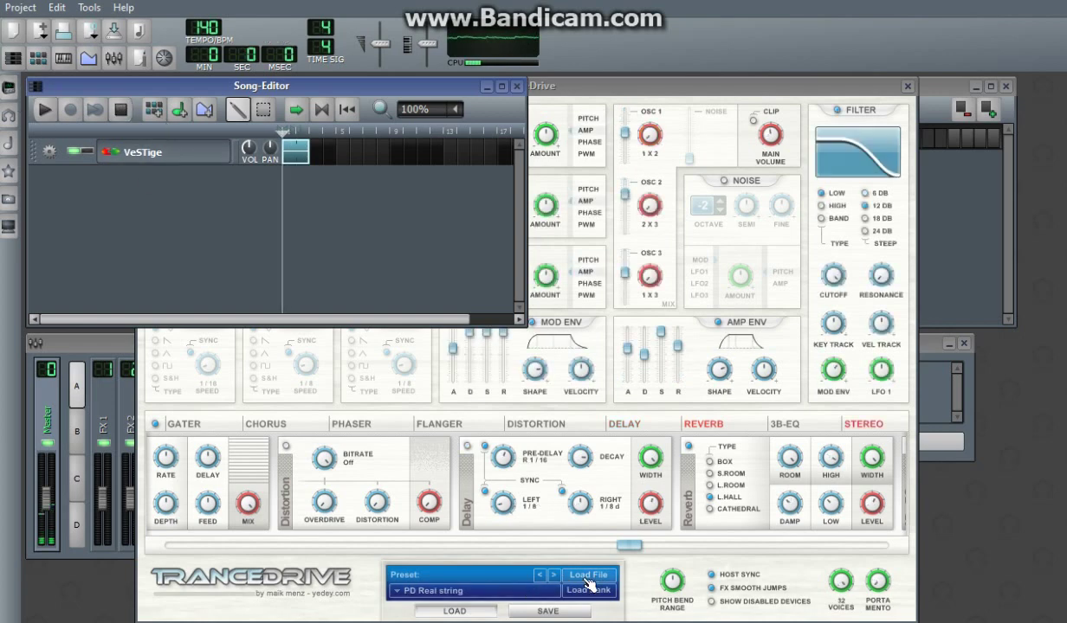
# Advance past PD Simple to PD Xavier, audition it, and rearrange the TranceDrive and VeSTige windows.
pyautogui.click(555, 575)
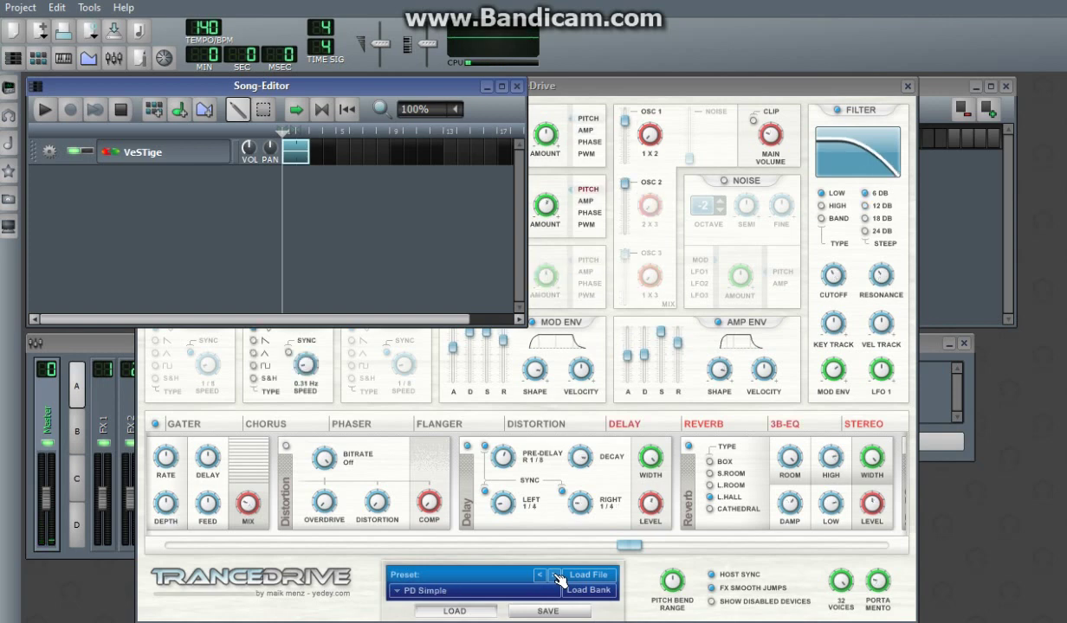
pyautogui.click(555, 575)
pyautogui.click(45, 109)
pyautogui.click(124, 109)
pyautogui.moveTo(779, 86); pyautogui.dragTo(465, 98)
pyautogui.moveTo(642, 172); pyautogui.dragTo(771, 118)
pyautogui.moveTo(516, 129); pyautogui.dragTo(579, 137)
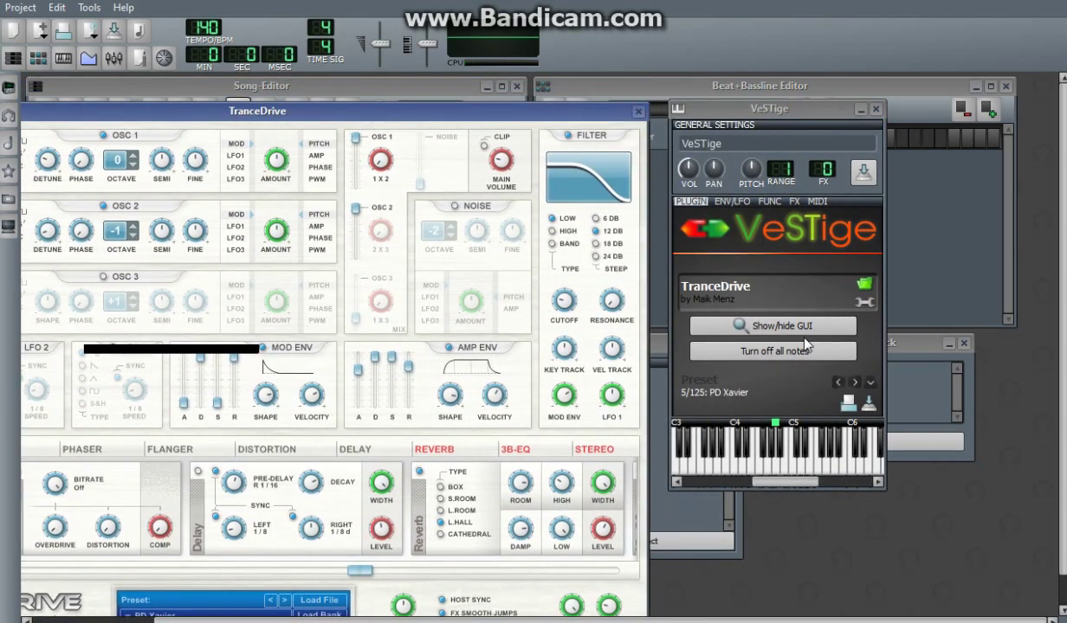
# Reposition the TranceDrive window and bring it in front of VeSTige.
pyautogui.moveTo(582, 118); pyautogui.dragTo(549, 171)
pyautogui.click(694, 391)
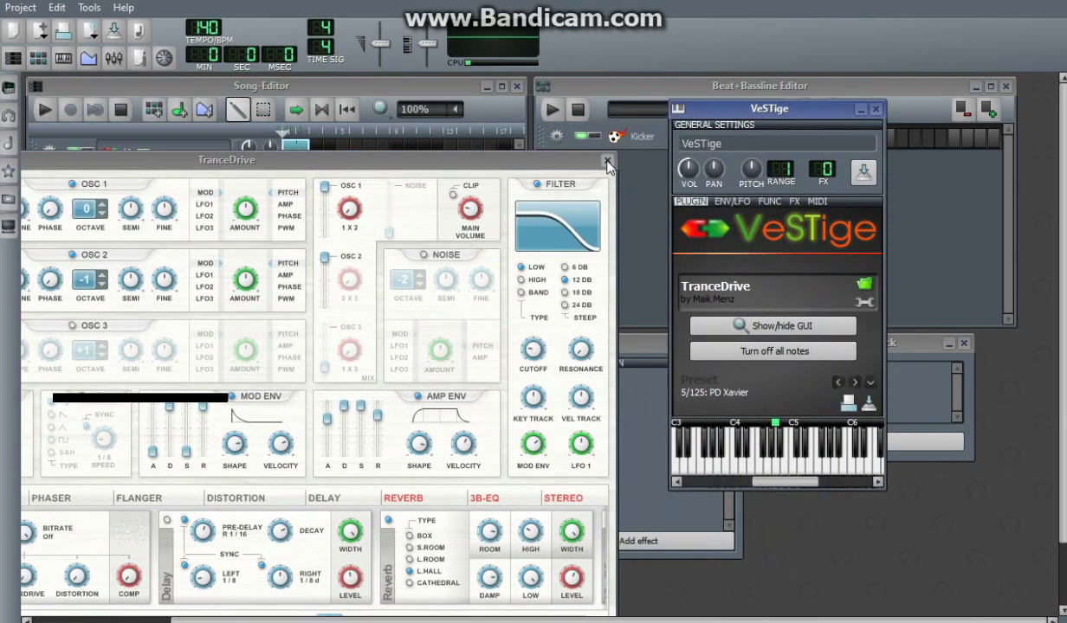
pyautogui.click(572, 162)
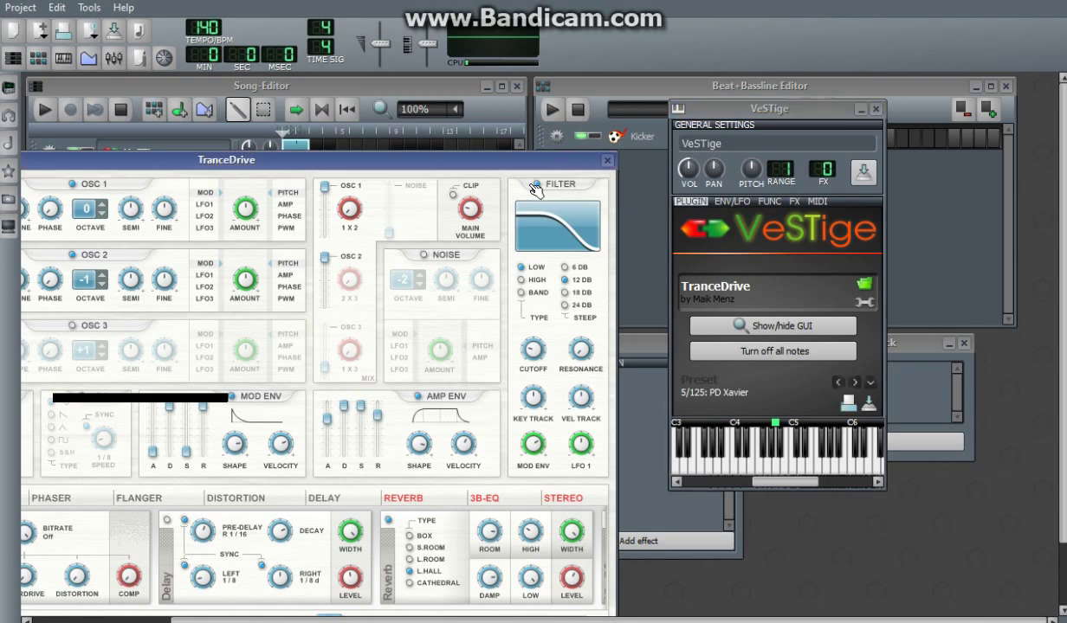
pyautogui.moveTo(559, 168); pyautogui.dragTo(604, 100)
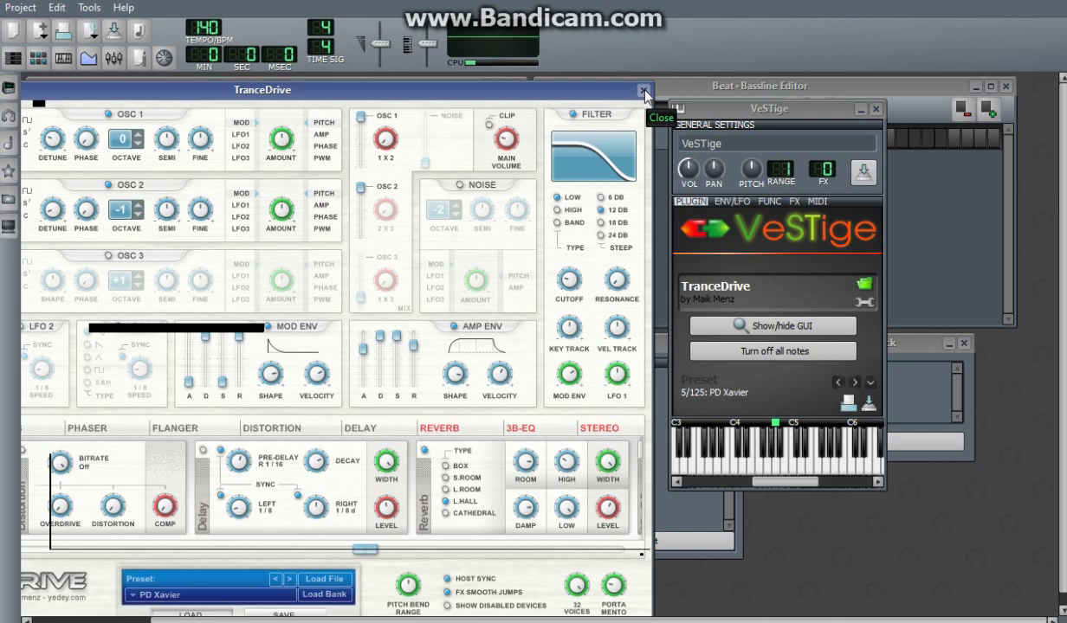
# Toggle TranceDrive with Show/hide GUI, close its interface, and play the song.
pyautogui.click(818, 336)
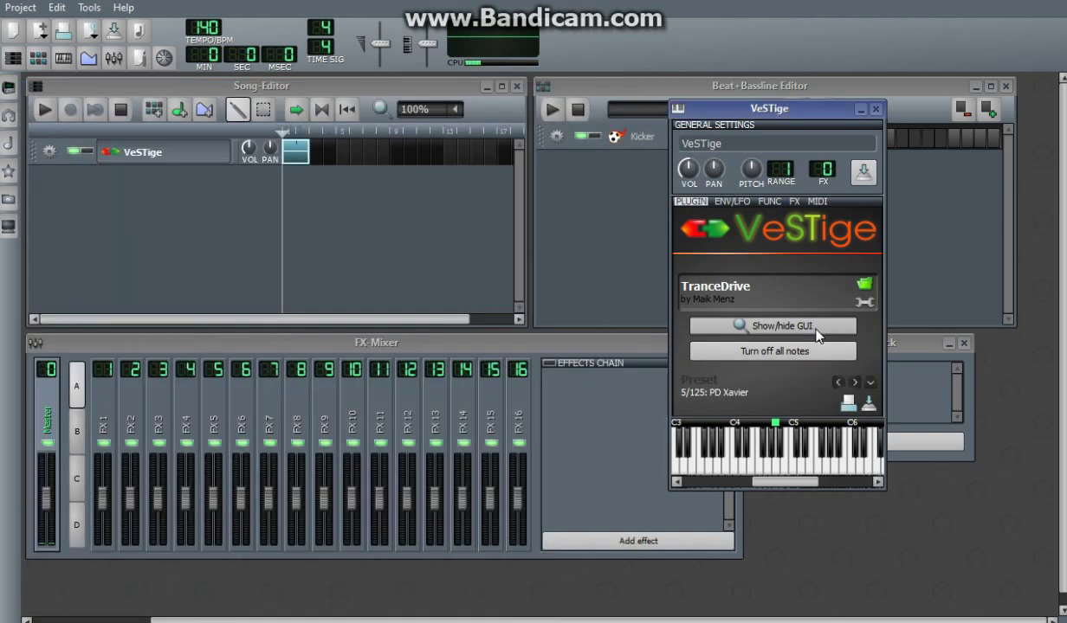
pyautogui.click(818, 336)
pyautogui.click(818, 336)
pyautogui.click(818, 336)
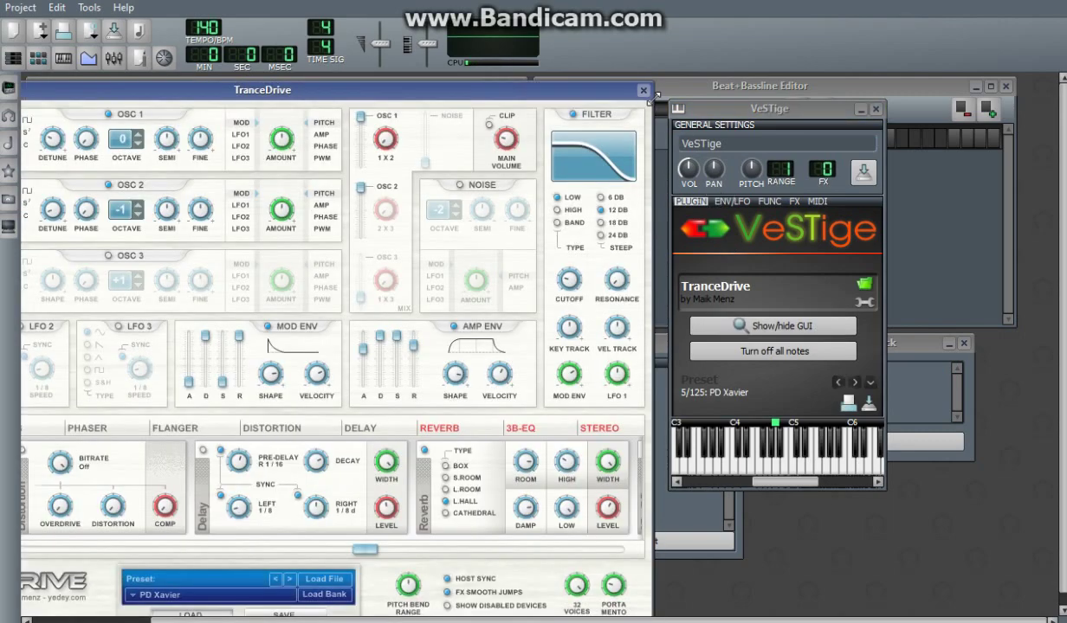
pyautogui.click(776, 334)
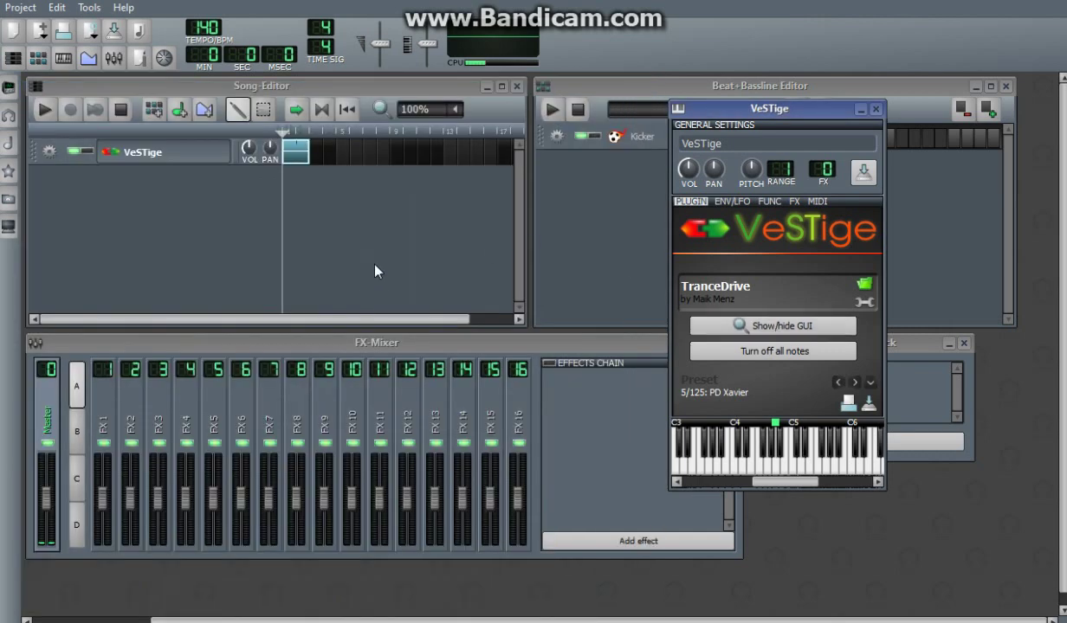
pyautogui.click(244, 179)
pyautogui.click(53, 107)
# Stop playback, open the VeSTige pattern in the Piano-Roll and shorten its long C5 note.
pyautogui.click(118, 109)
pyautogui.doubleClick(303, 158)
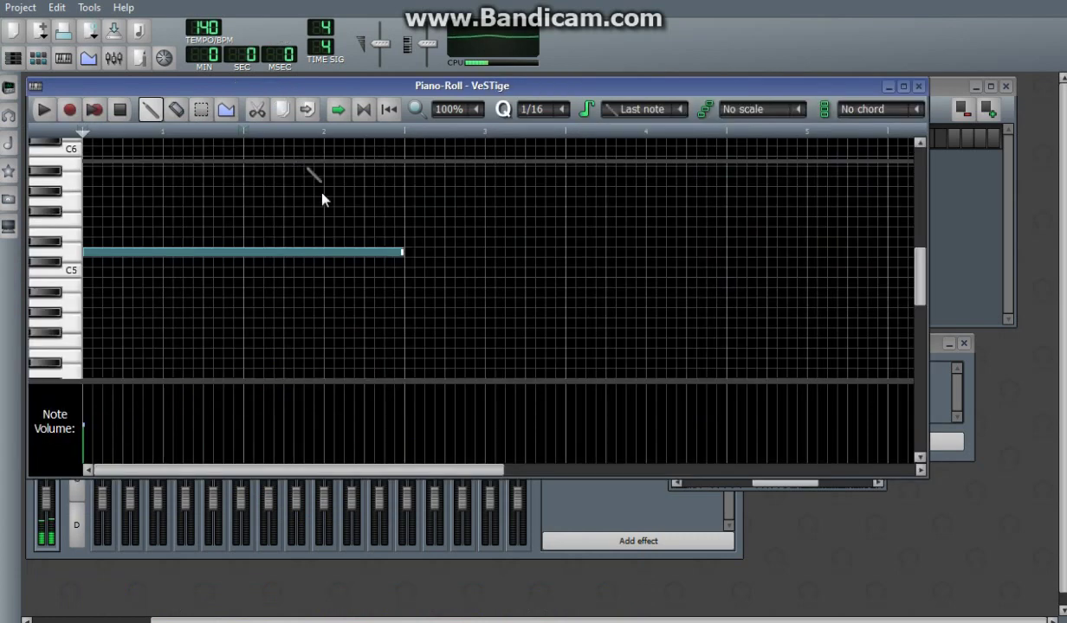
pyautogui.moveTo(403, 254); pyautogui.dragTo(121, 259)
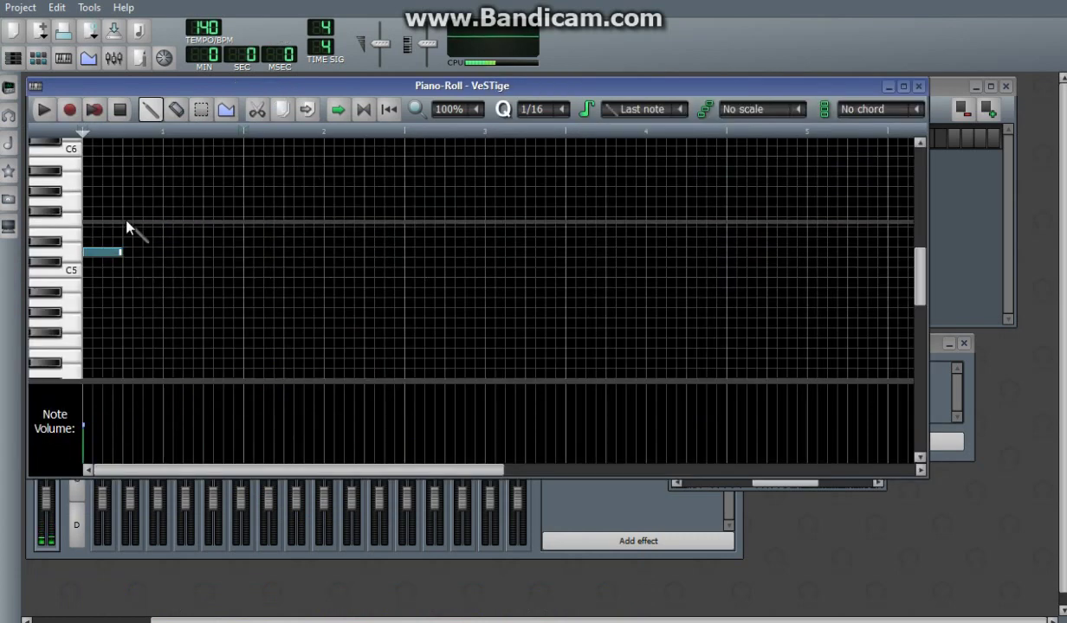
# Draw seven more short notes to complete a two-bar, eight-note melody.
pyautogui.click(130, 222)
pyautogui.click(169, 232)
pyautogui.click(211, 273)
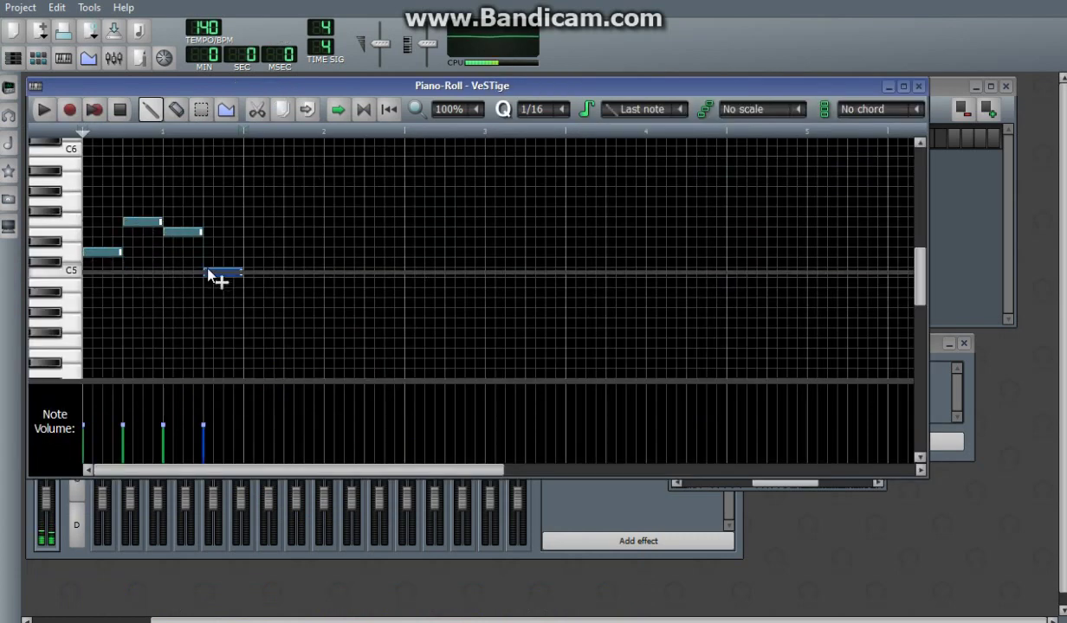
pyautogui.click(253, 252)
pyautogui.click(290, 302)
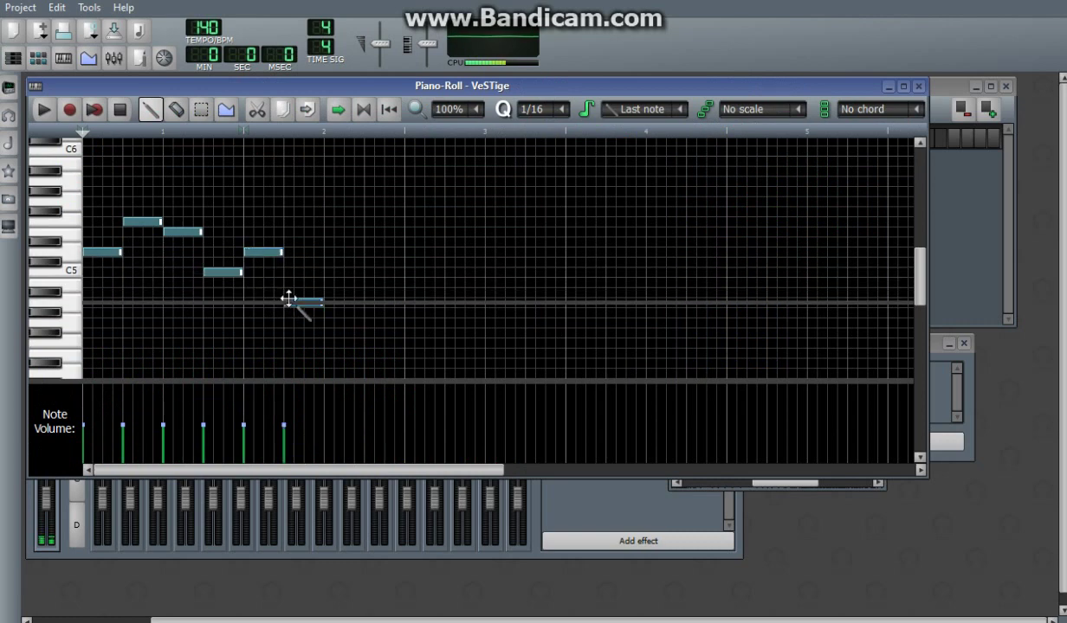
pyautogui.click(334, 272)
pyautogui.click(374, 232)
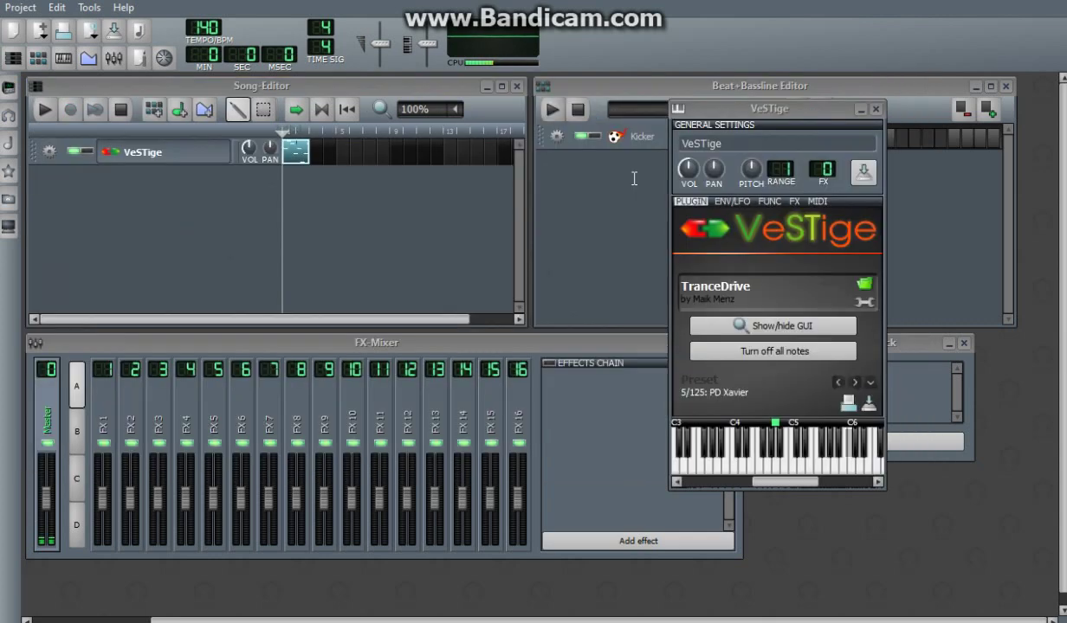
pyautogui.click(918, 85)
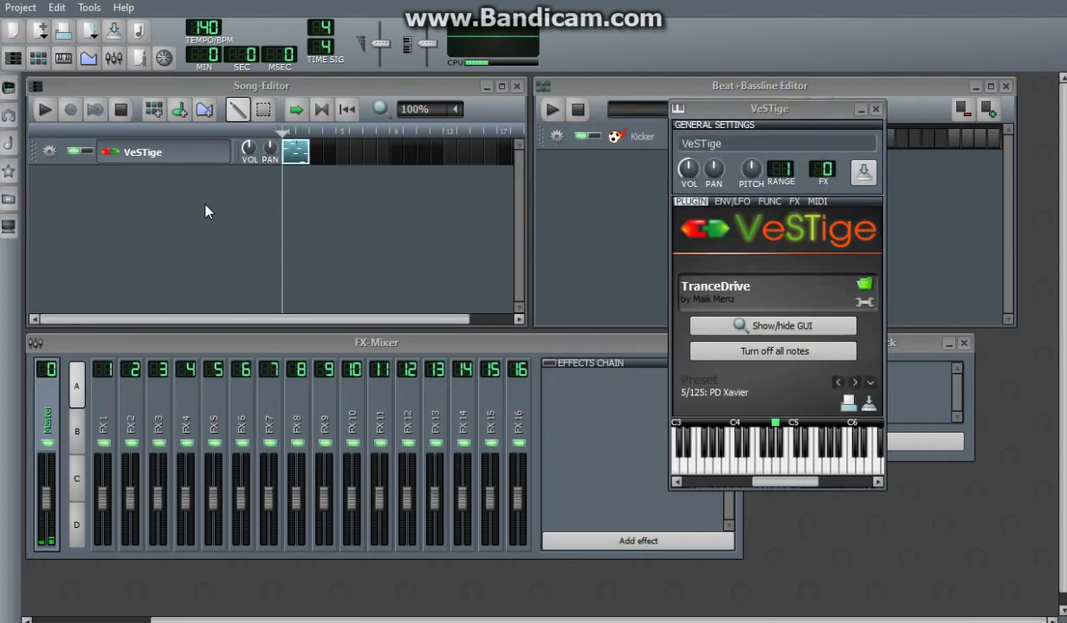
# Loop-play the melody, show the VeSTige track's empty FX chain, then stop playback.
pyautogui.click(45, 107)
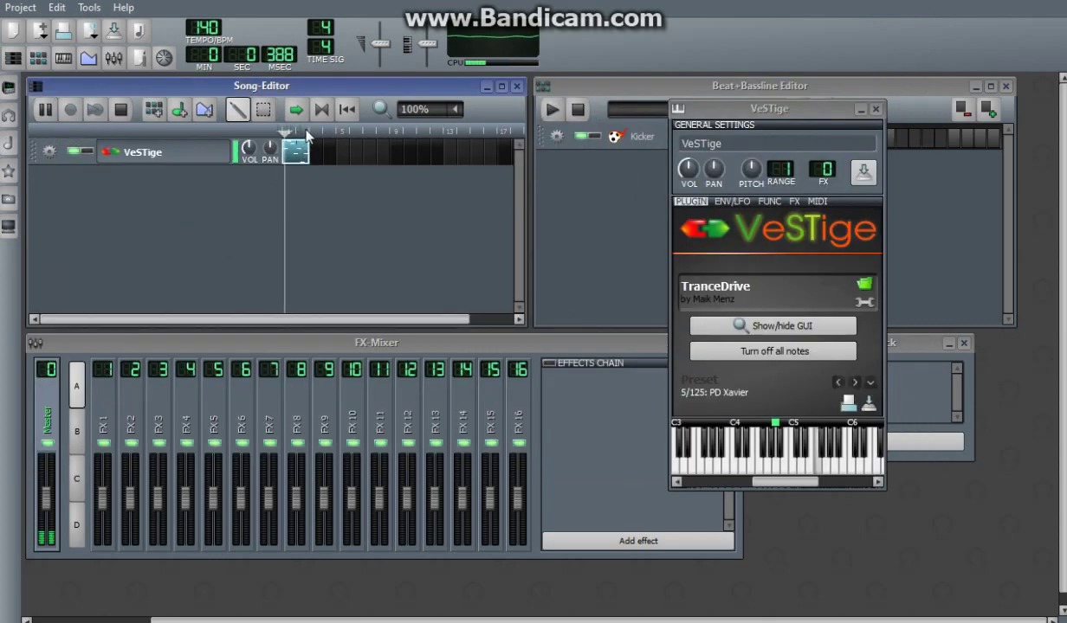
pyautogui.click(324, 111)
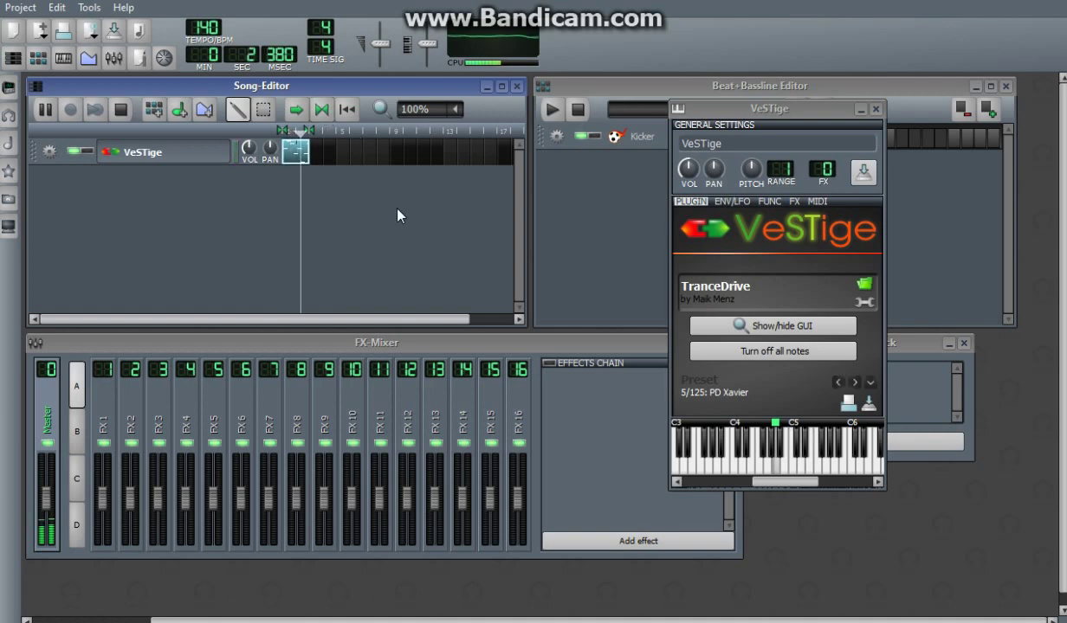
pyautogui.click(793, 201)
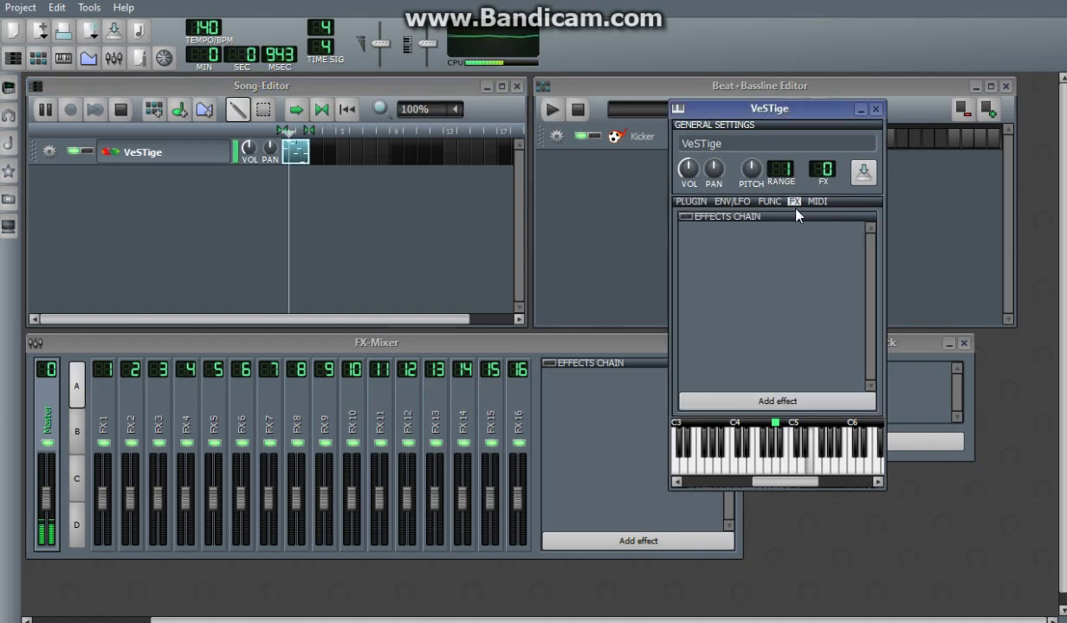
pyautogui.click(118, 111)
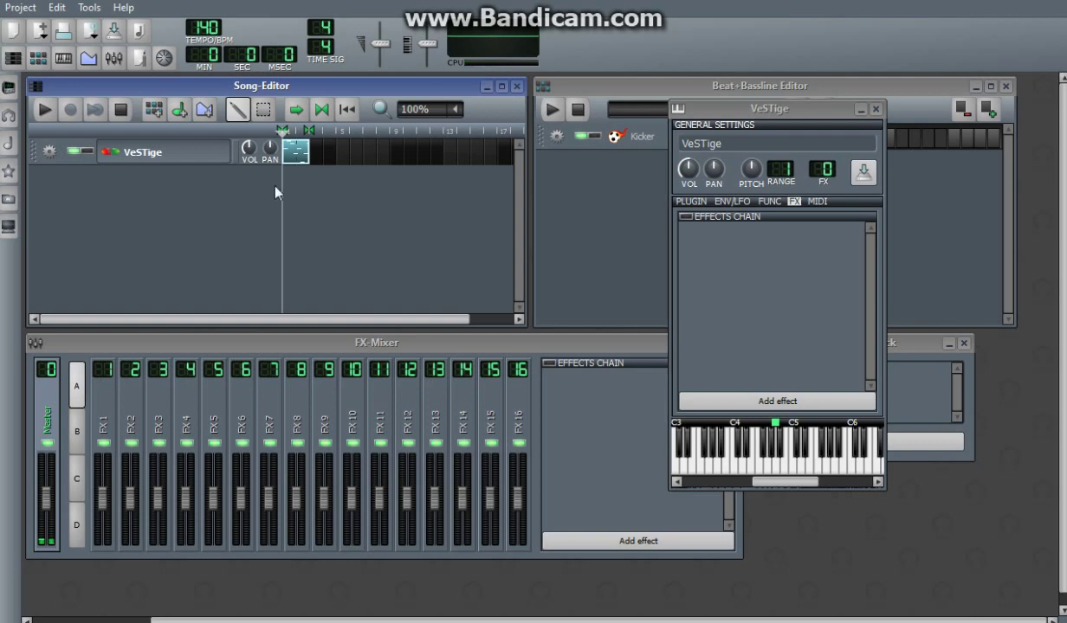
# Load Brilliance 1.0.dll from the Desktop as the VeSTige track's plugin.
pyautogui.click(705, 207)
pyautogui.click(863, 289)
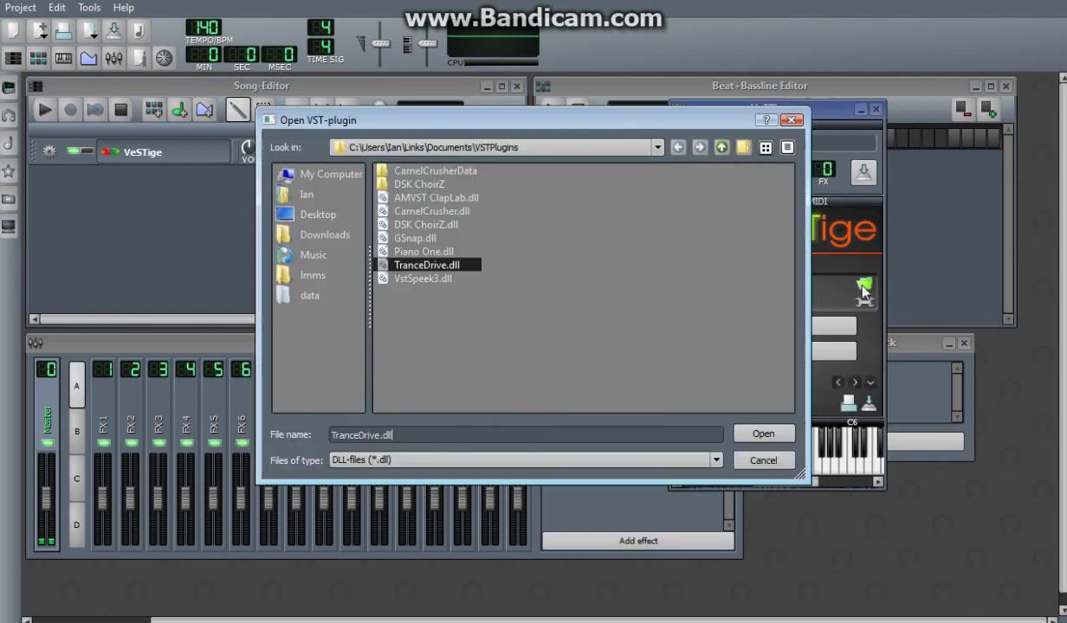
pyautogui.click(315, 215)
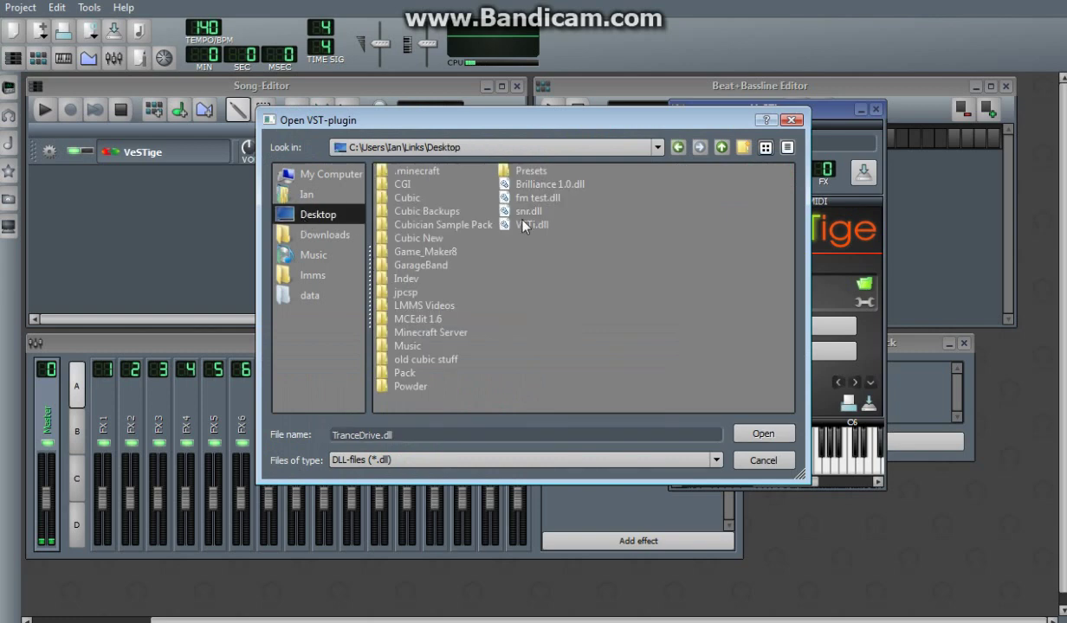
pyautogui.doubleClick(529, 184)
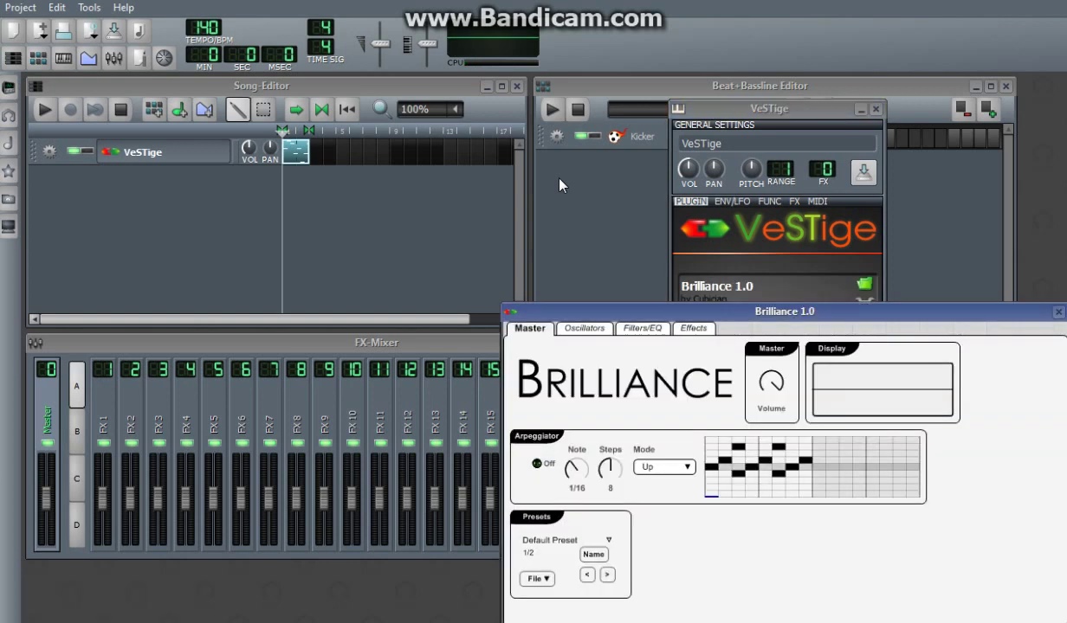
# Move the Brilliance window left and open and close its parameter control window twice.
pyautogui.moveTo(669, 318); pyautogui.dragTo(236, 268)
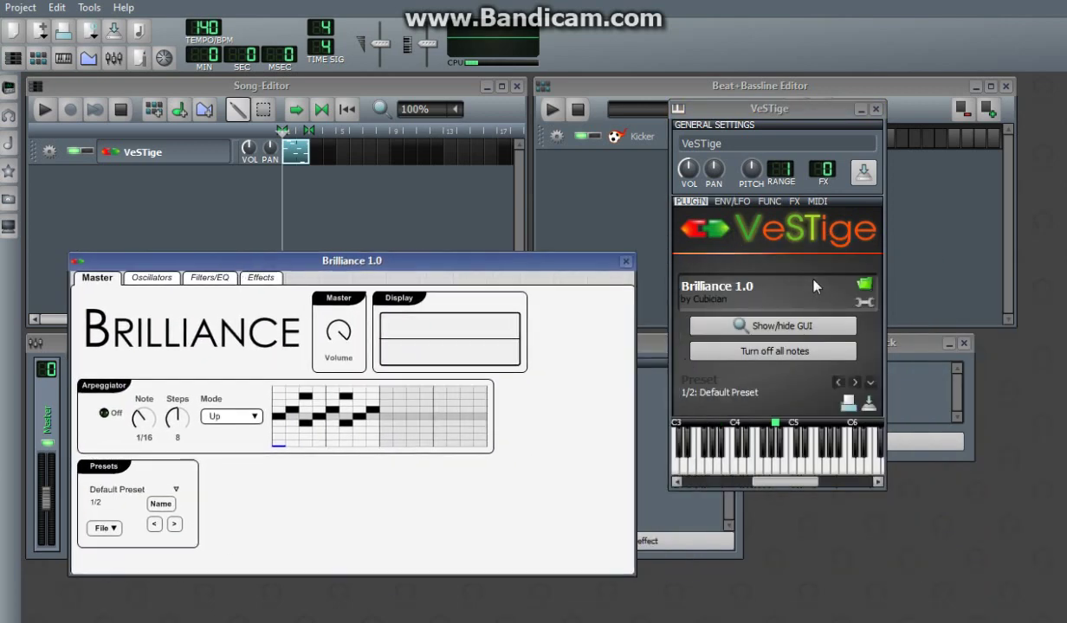
pyautogui.click(862, 303)
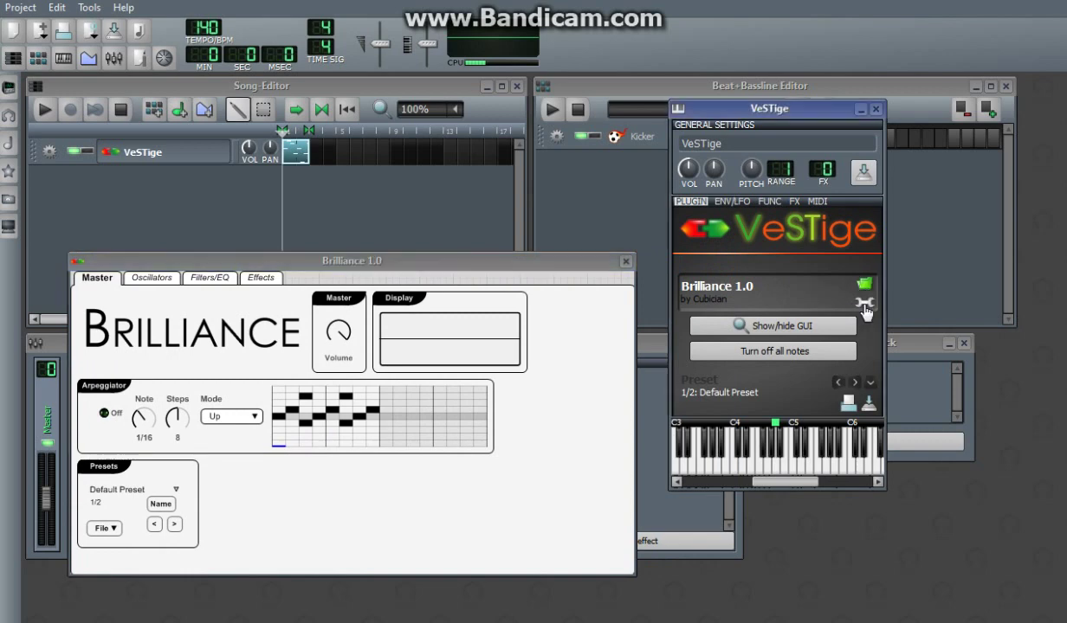
pyautogui.moveTo(659, 228); pyautogui.dragTo(232, 254)
pyautogui.click(927, 248)
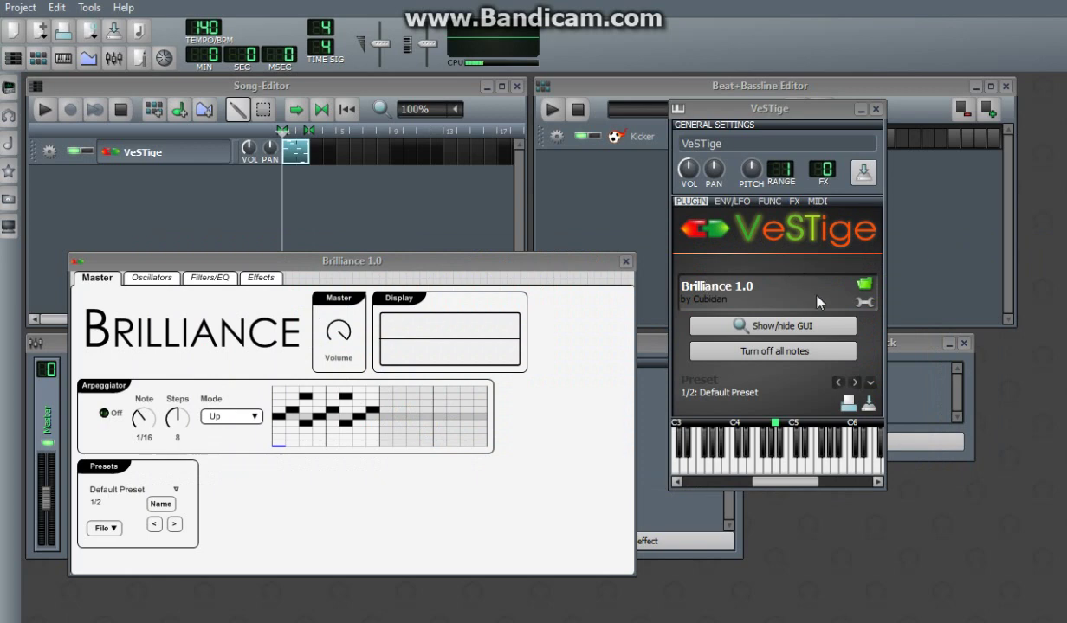
pyautogui.click(864, 302)
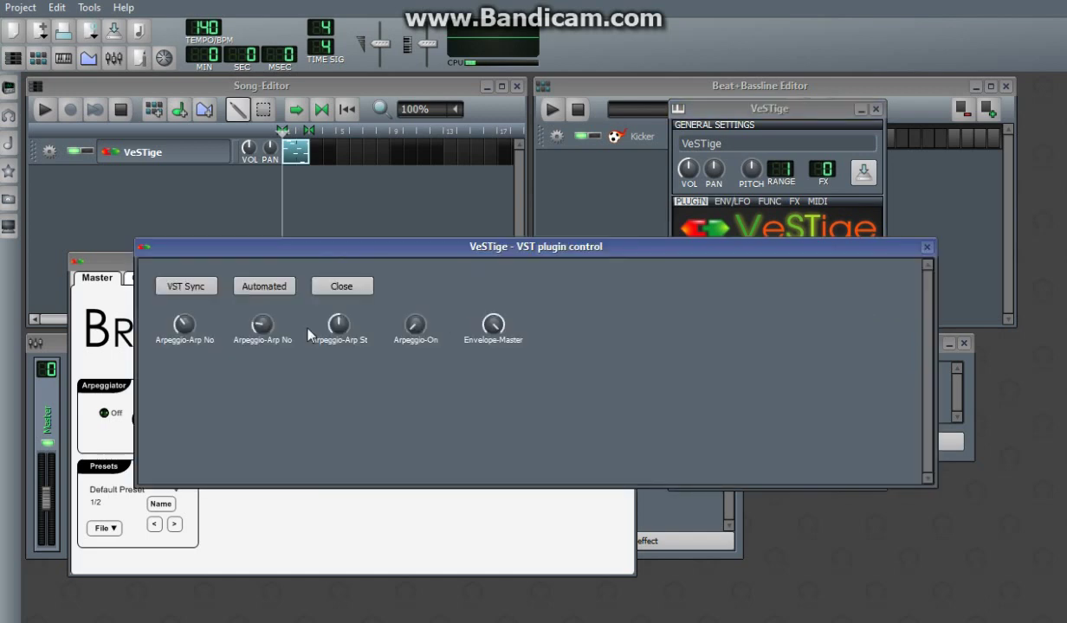
pyautogui.click(927, 250)
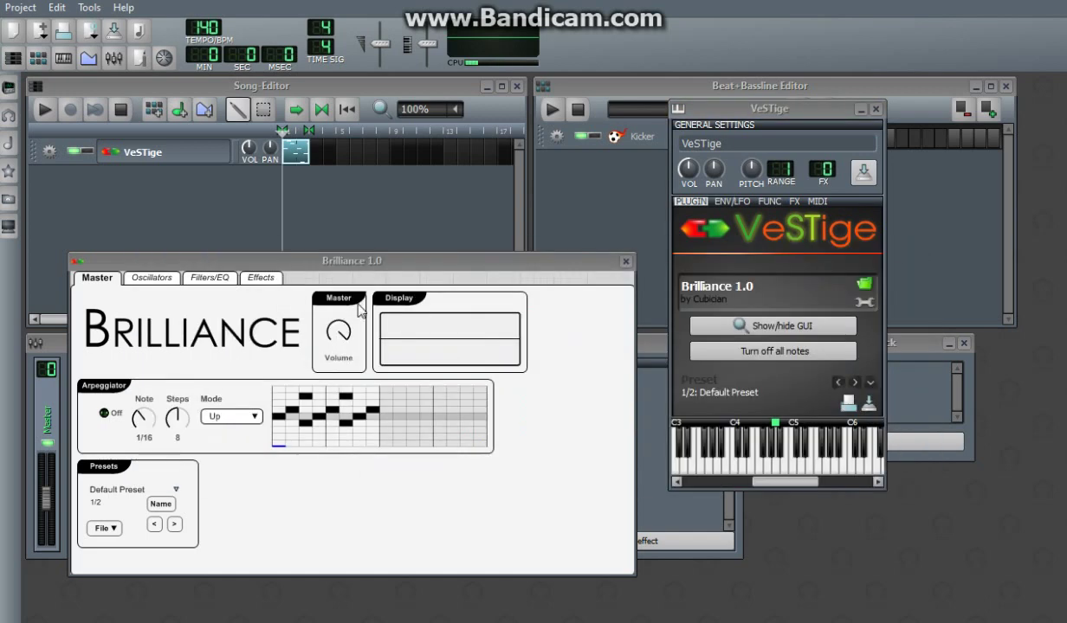
# Browse Brilliance's Oscillators and Filters/EQ pages, then return to the Master page.
pyautogui.click(158, 279)
pyautogui.click(202, 276)
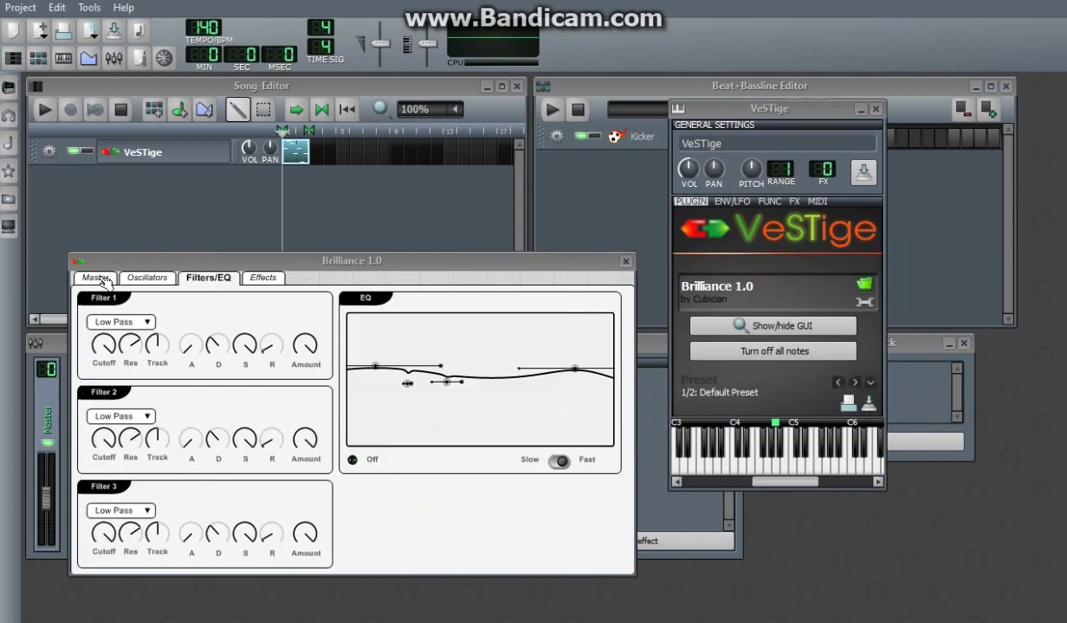
pyautogui.click(96, 277)
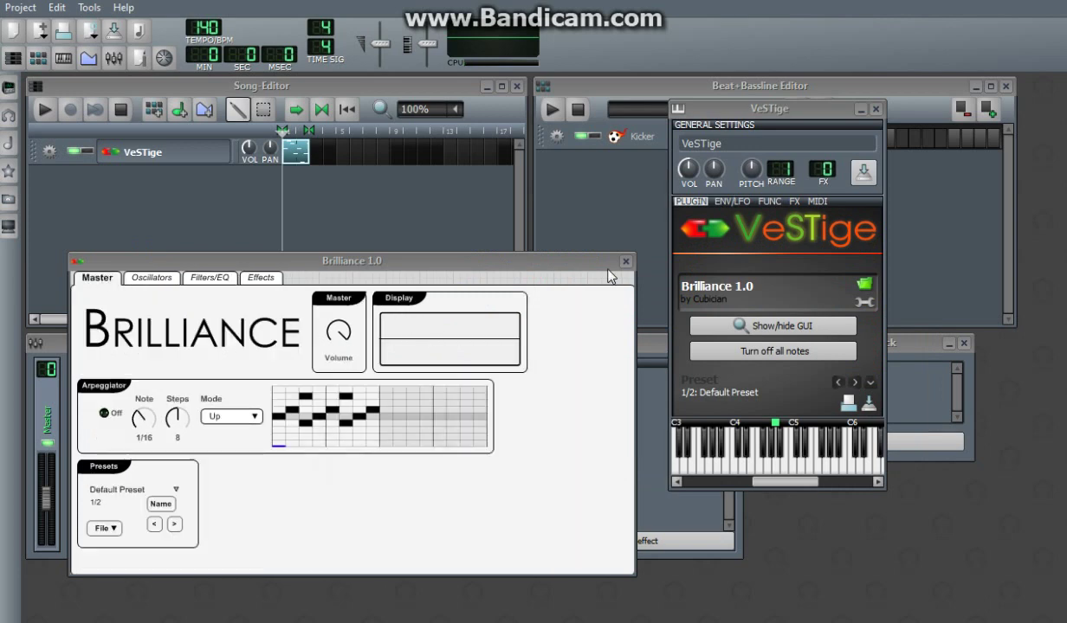
# Load TranceDrive.dll from Links\Documents\VSTPlugins into the VeSTige instrument.
pyautogui.click(864, 283)
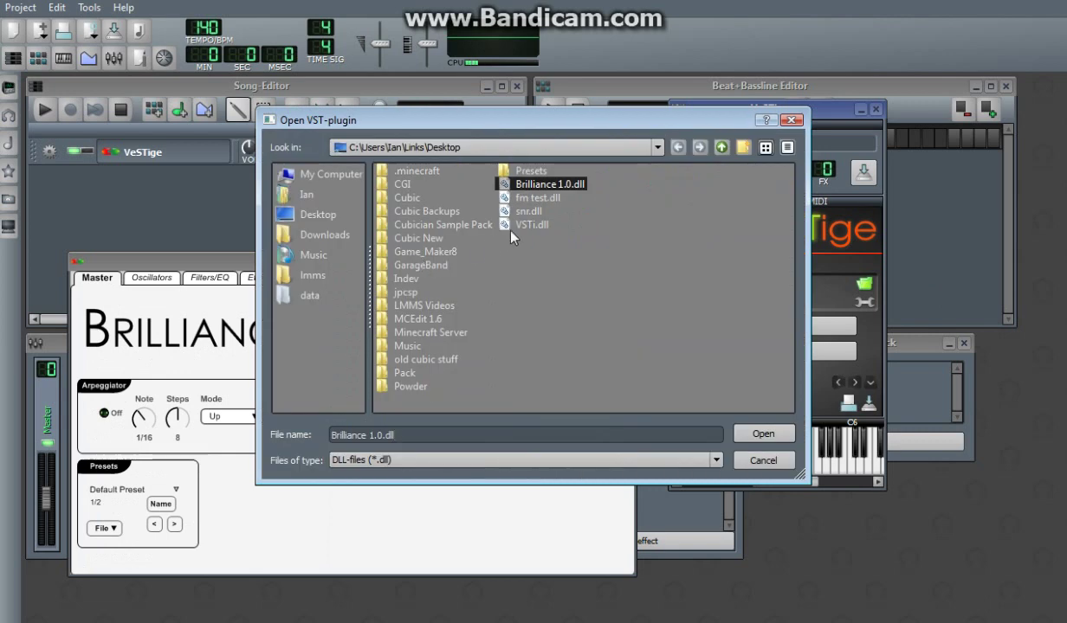
pyautogui.click(305, 194)
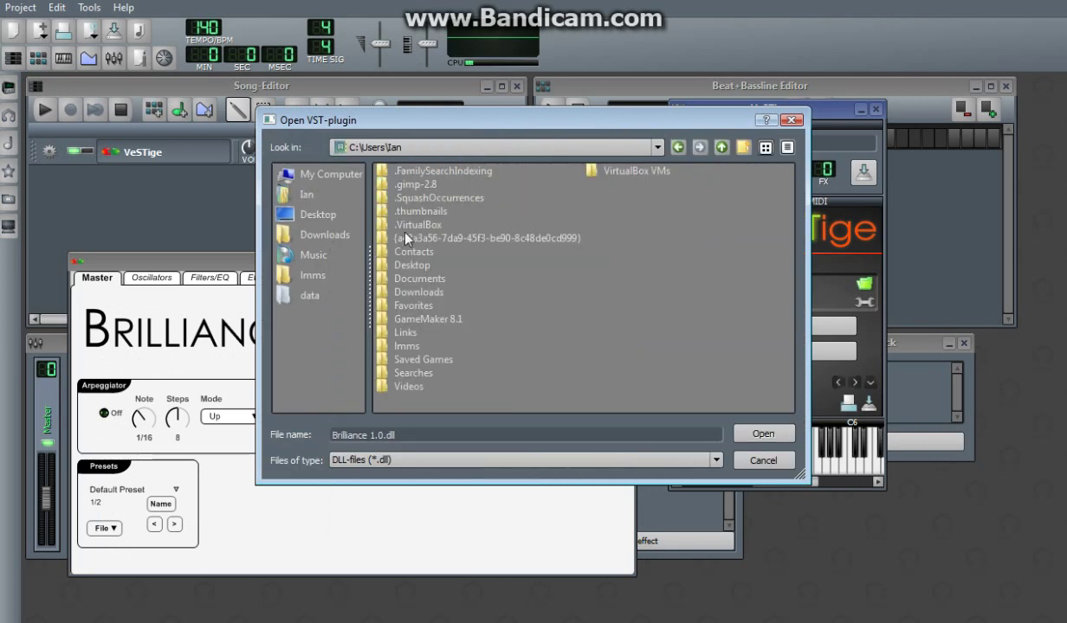
pyautogui.doubleClick(410, 334)
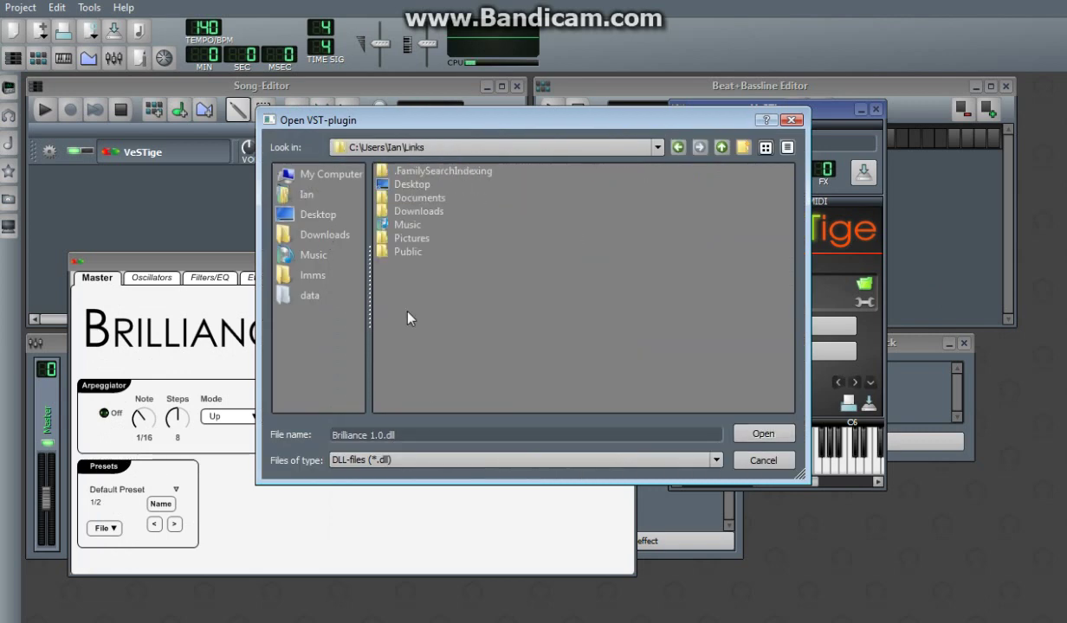
pyautogui.doubleClick(401, 196)
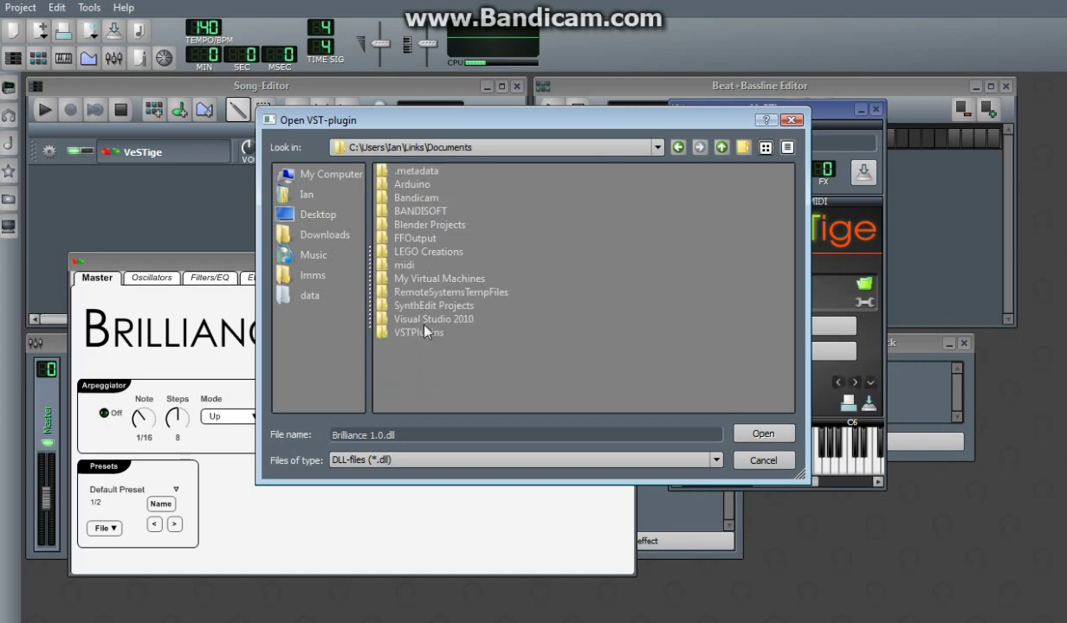
pyautogui.click(422, 333)
pyautogui.doubleClick(422, 335)
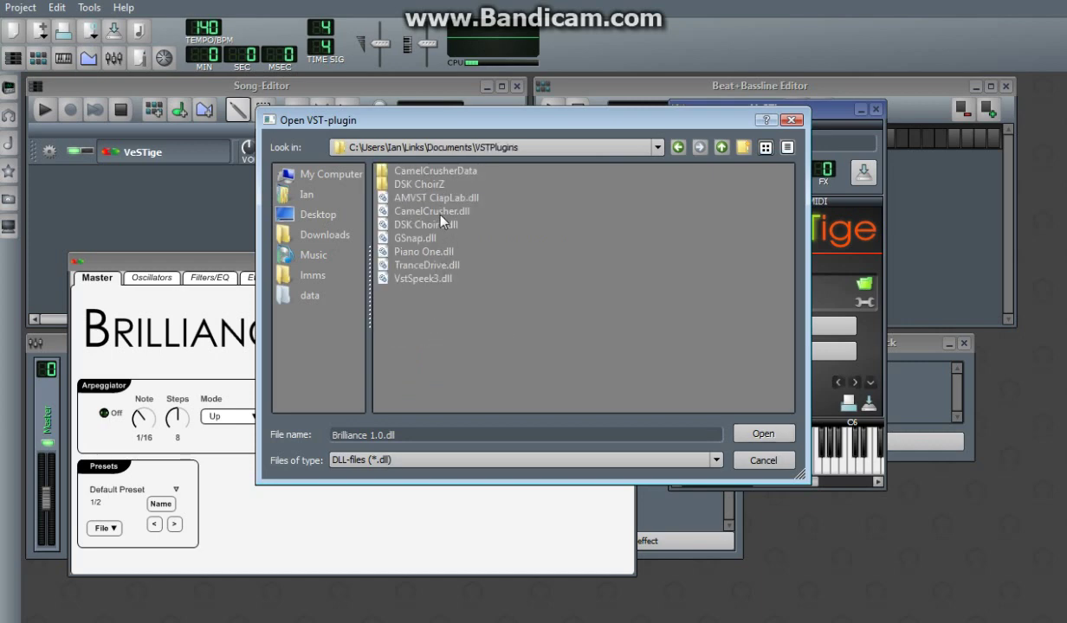
pyautogui.doubleClick(426, 265)
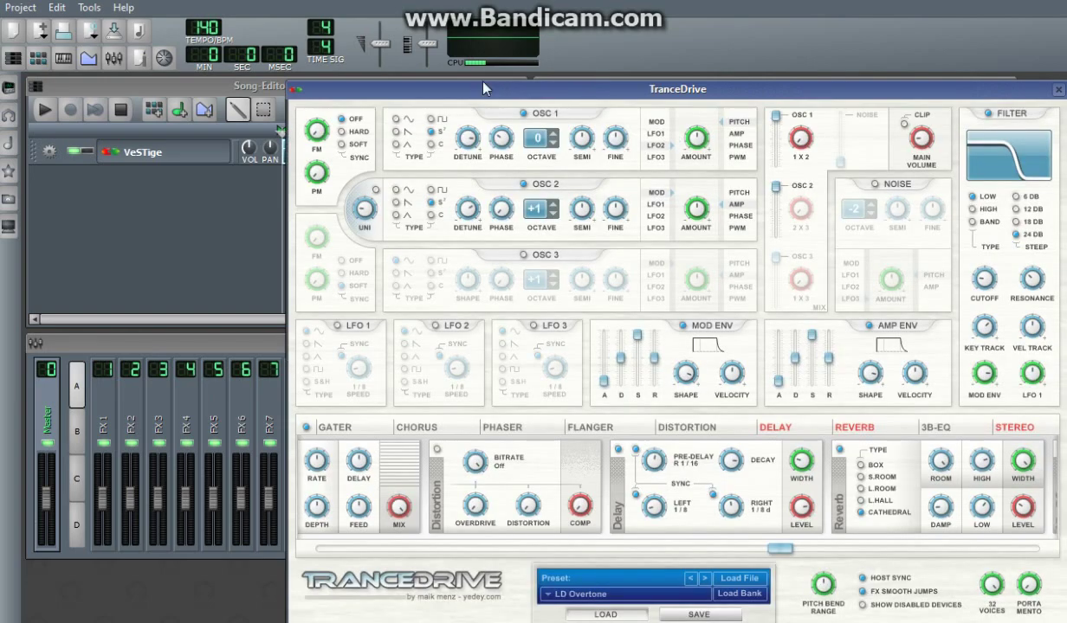
# Move the TranceDrive interface up-left and open its VST parameter control panel.
pyautogui.moveTo(483, 88); pyautogui.dragTo(256, 65)
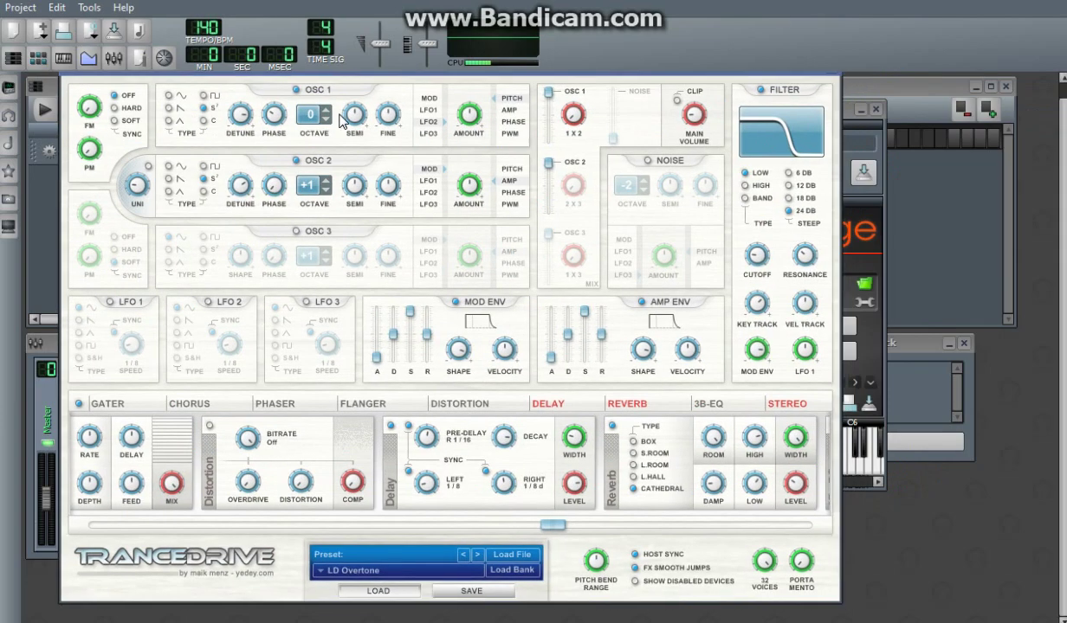
pyautogui.click(861, 322)
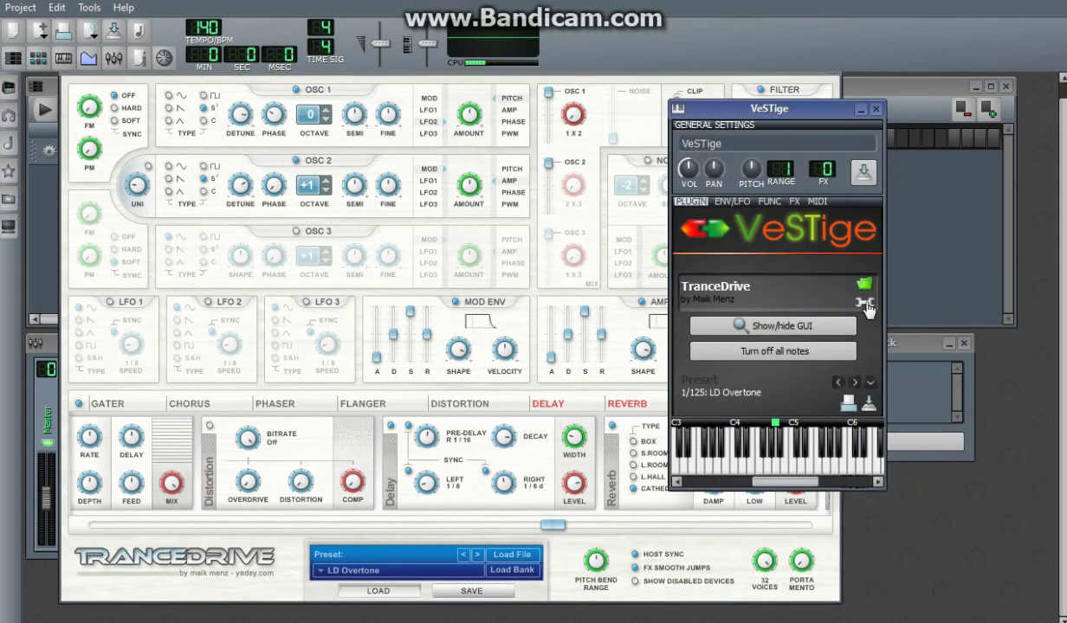
pyautogui.click(864, 302)
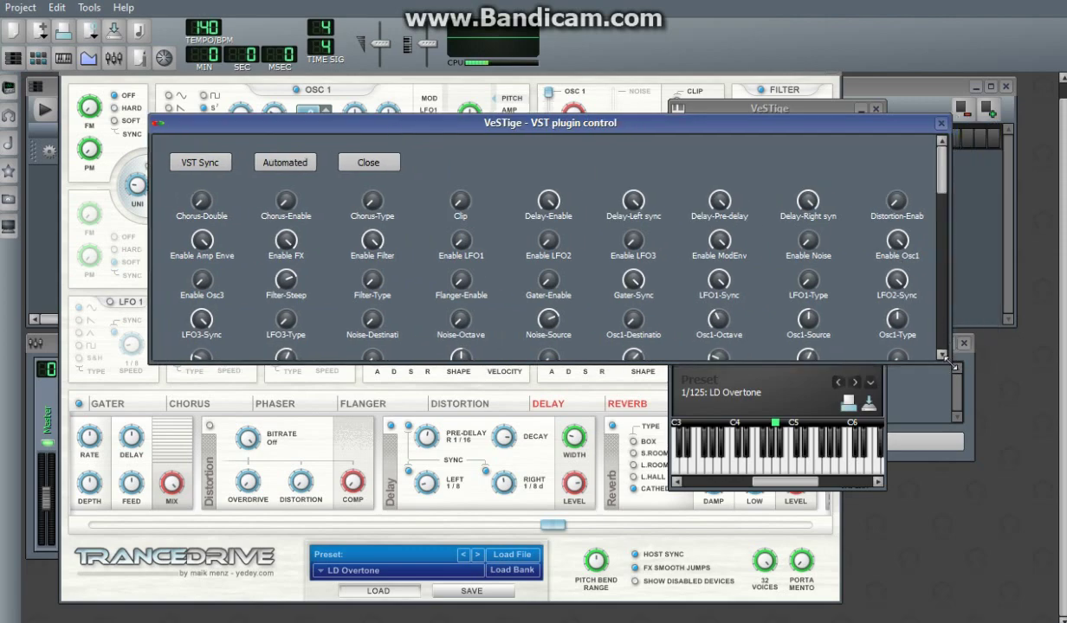
pyautogui.moveTo(941, 184); pyautogui.dragTo(875, 130)
# Reposition the parameter panel beside the synth, nudging OSC1 modulation slightly.
pyautogui.moveTo(275, 121); pyautogui.dragTo(254, 281)
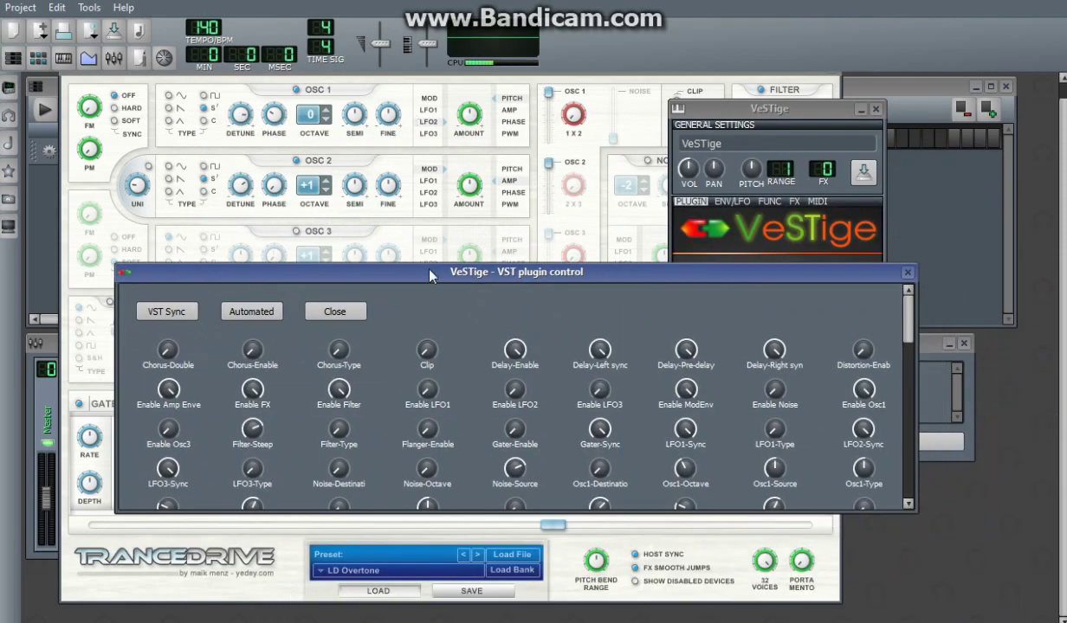
pyautogui.moveTo(430, 272); pyautogui.dragTo(515, 270)
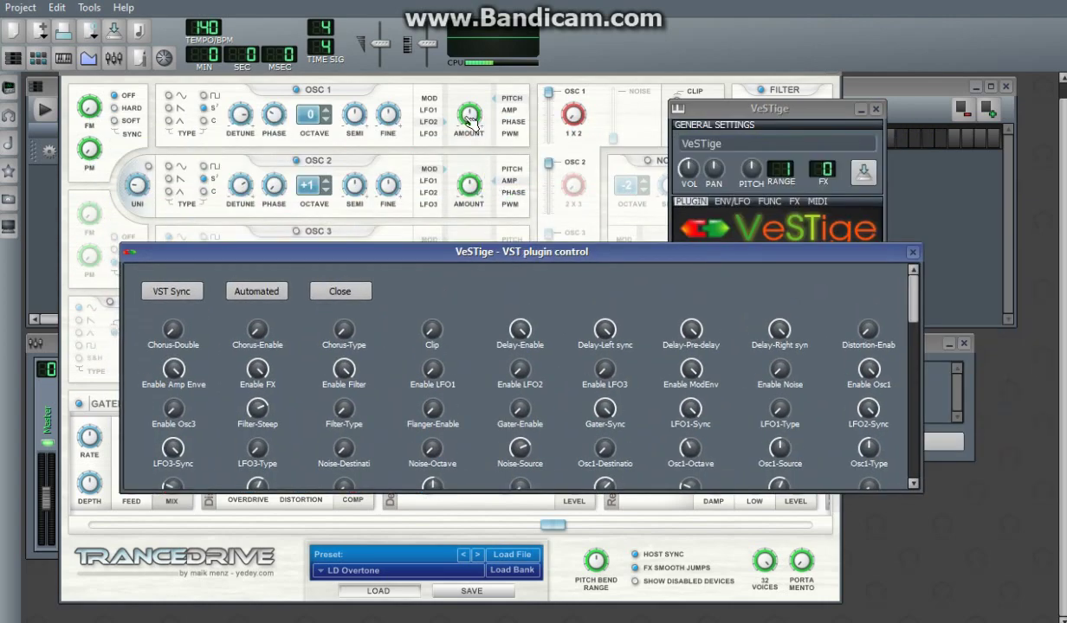
pyautogui.moveTo(471, 122); pyautogui.dragTo(474, 120)
pyautogui.moveTo(912, 265); pyautogui.dragTo(910, 338)
pyautogui.scroll(5, 867, 280)
# Play the song and adjust TranceDrive's Chorus-Double and Clip parameters.
pyautogui.click(45, 109)
pyautogui.click(606, 252)
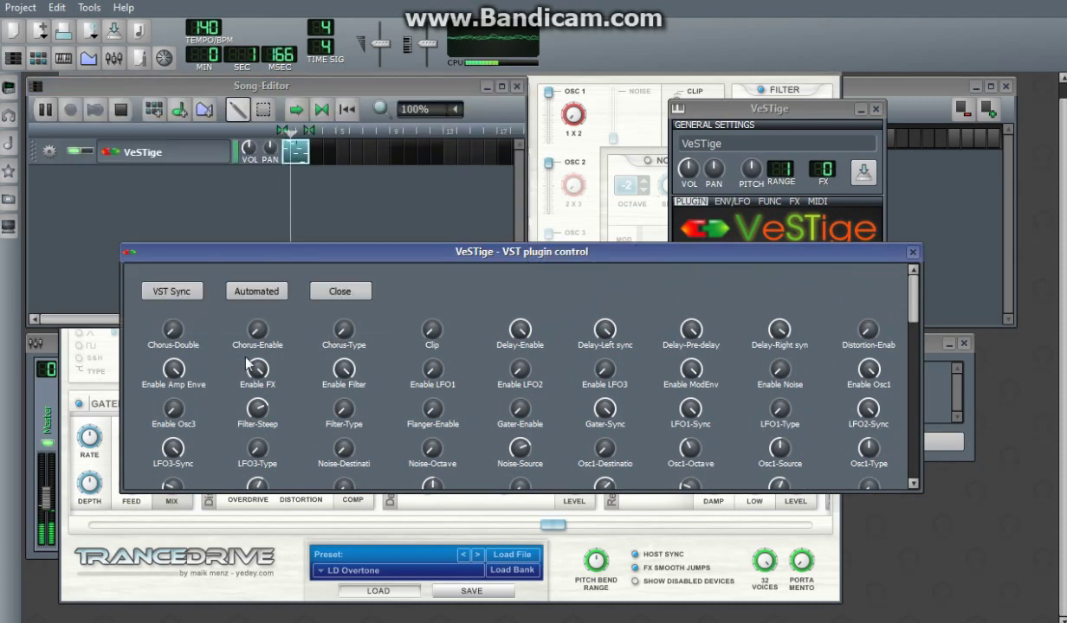
pyautogui.click(192, 335)
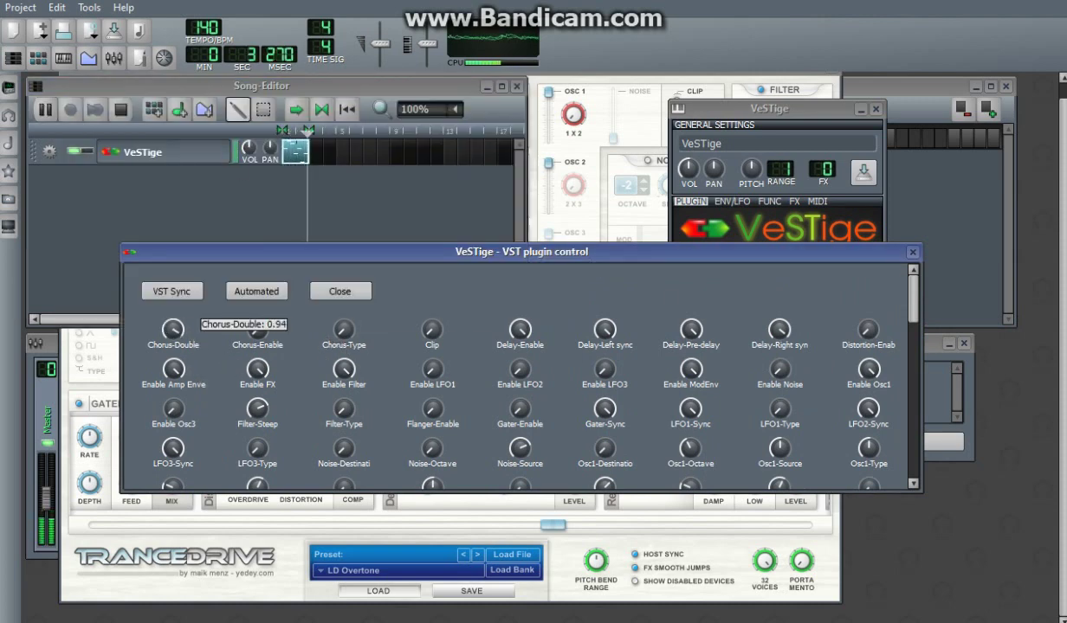
pyautogui.click(431, 329)
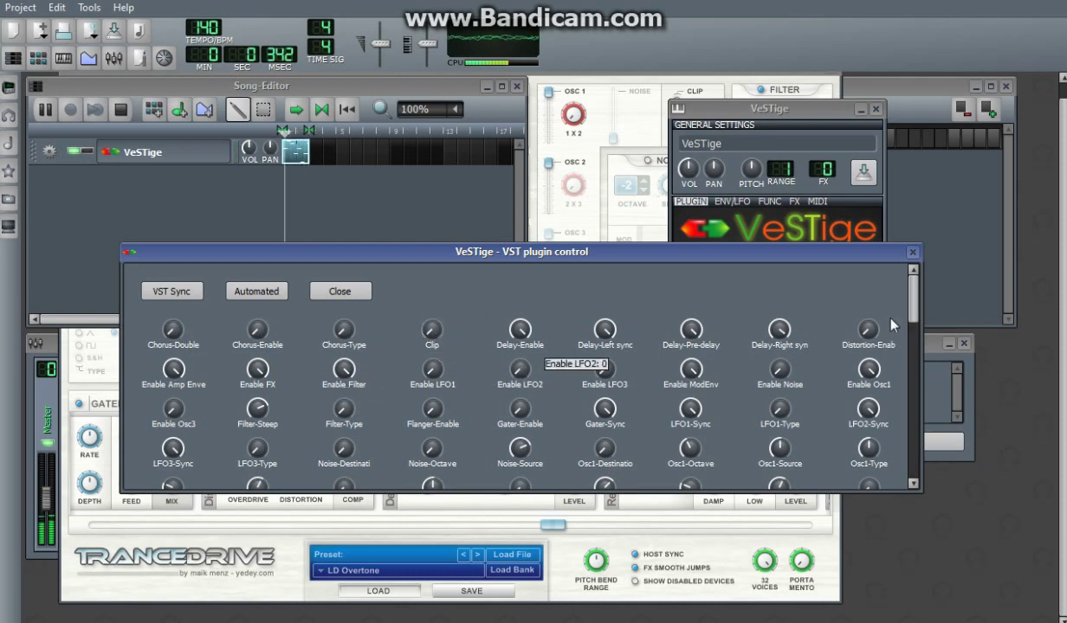
# Tweak EQ-Low Freq, Flanger-Mix and Filter-Cutoff, then stop playback.
pyautogui.scroll(-5, 880, 298)
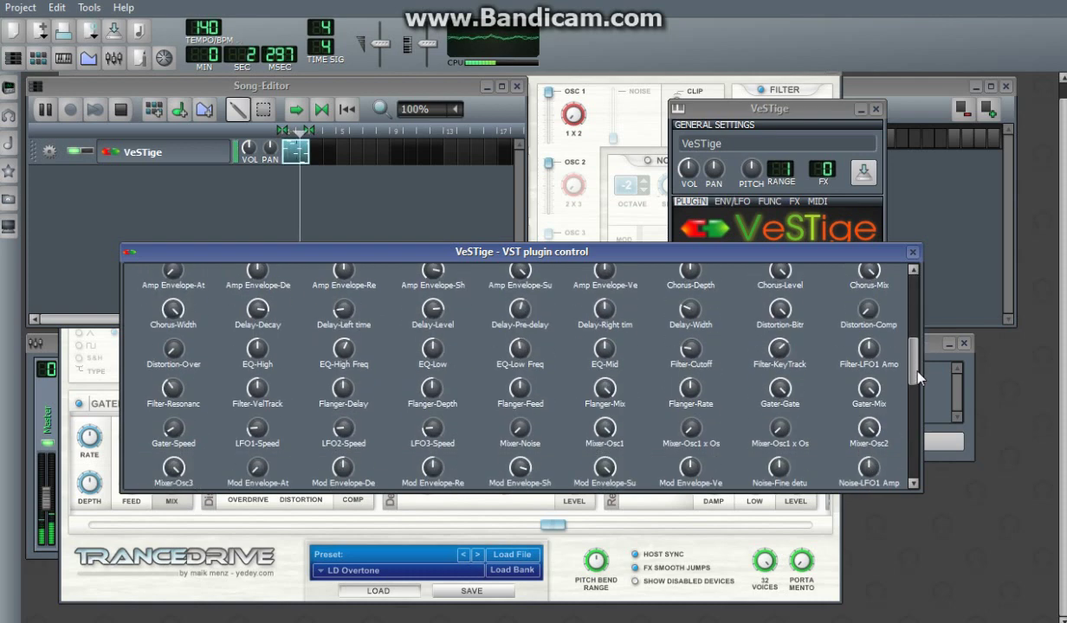
pyautogui.moveTo(520, 348); pyautogui.dragTo(520, 391)
pyautogui.moveTo(601, 398); pyautogui.dragTo(601, 400)
pyautogui.moveTo(697, 351); pyautogui.dragTo(697, 352)
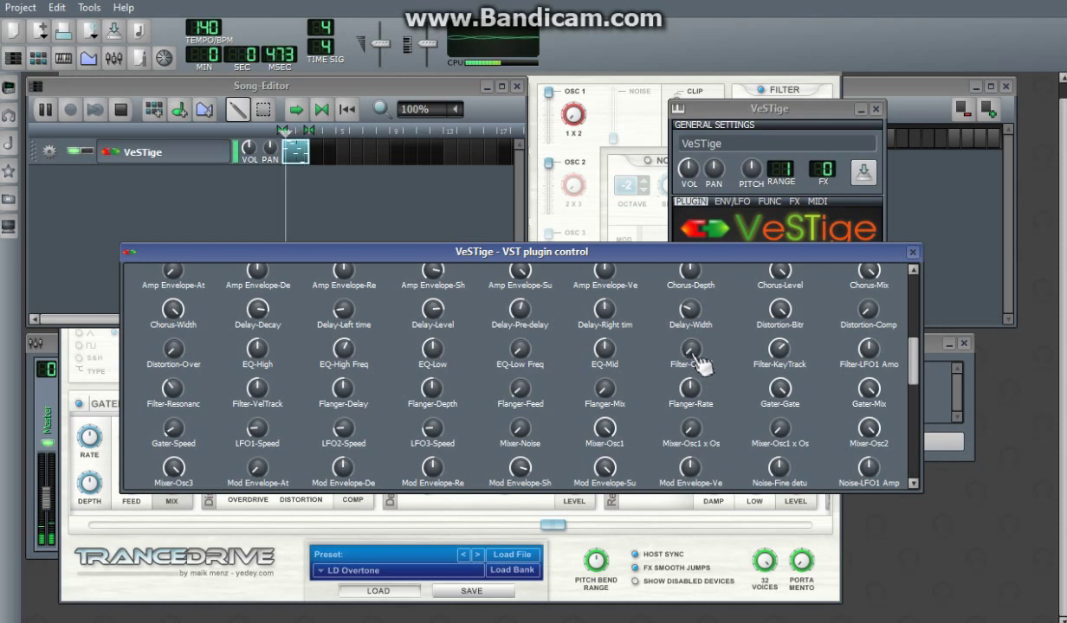
pyautogui.moveTo(698, 362); pyautogui.dragTo(697, 362)
pyautogui.press('space')
pyautogui.click(634, 305)
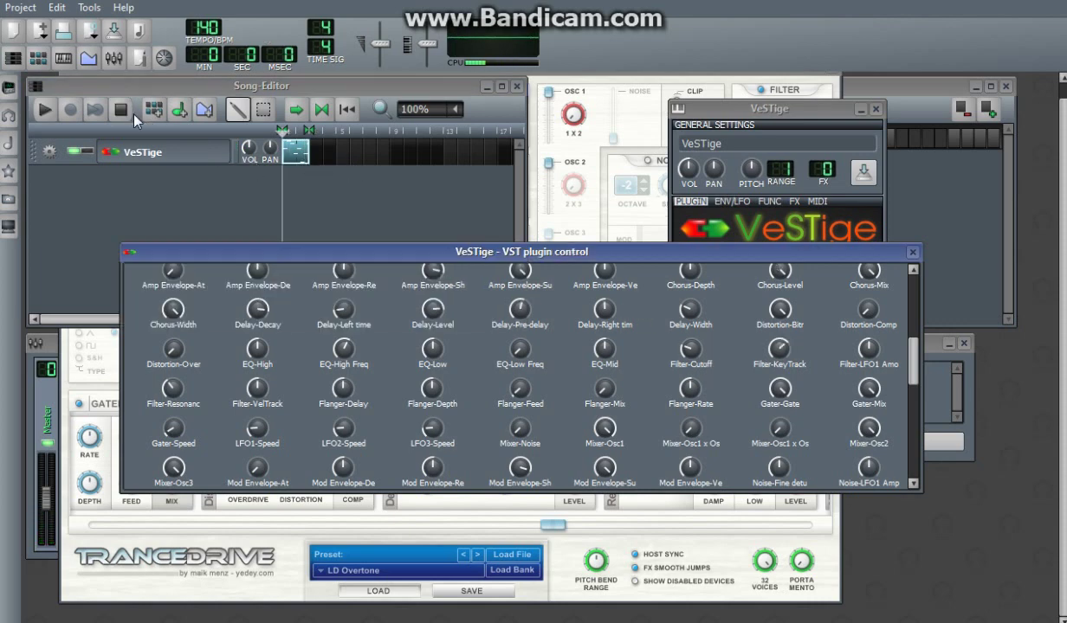
# Close the TranceDrive parameter panel and hide the TranceDrive interface.
pyautogui.click(346, 208)
pyautogui.click(731, 347)
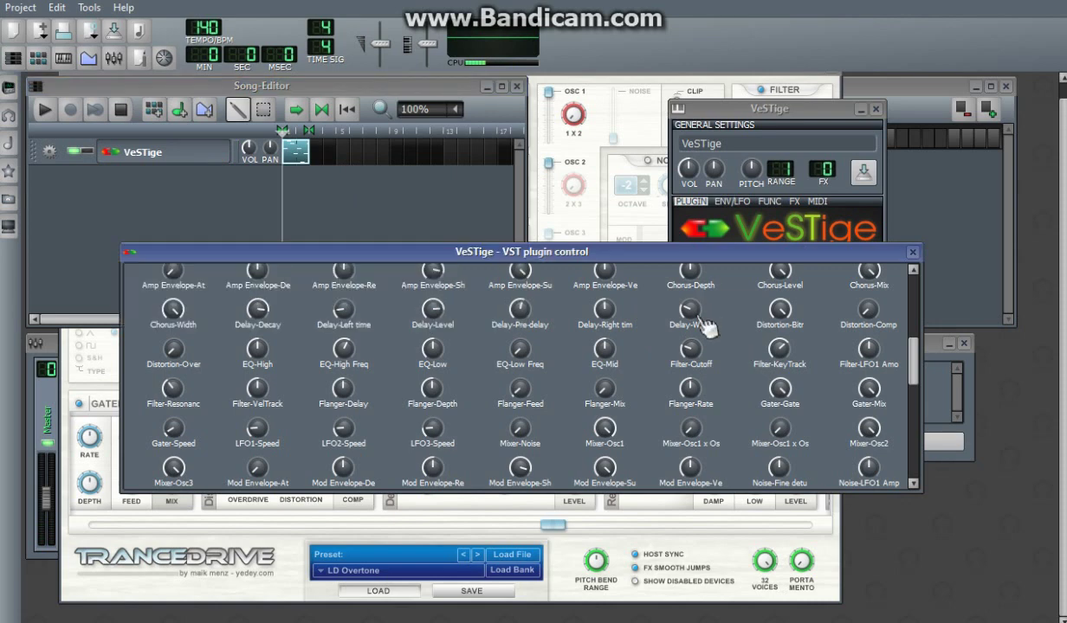
pyautogui.click(913, 252)
pyautogui.click(775, 321)
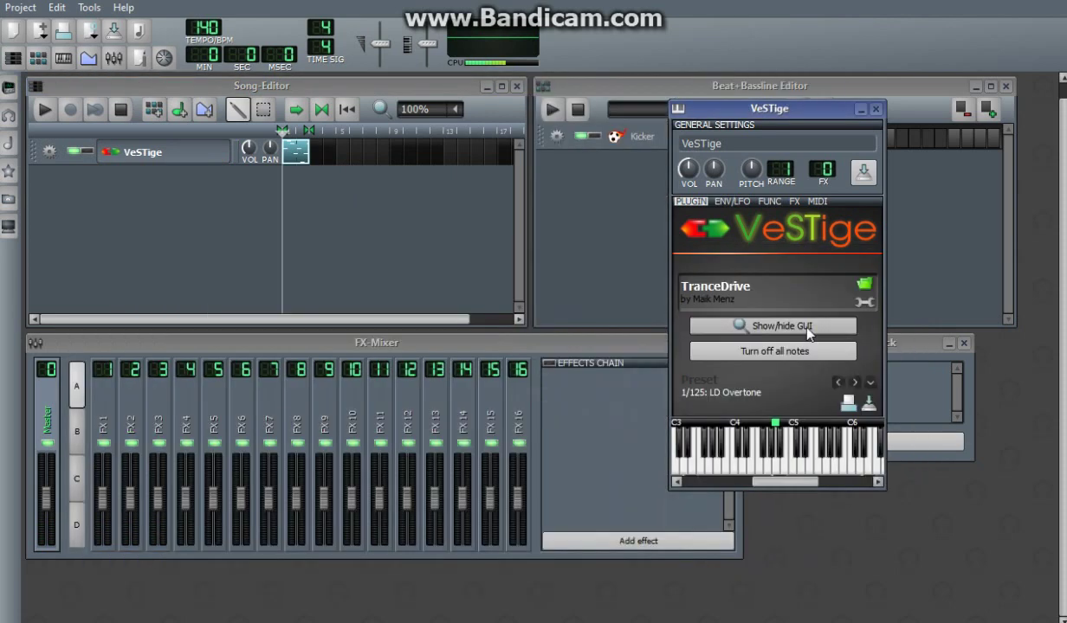
# Add the VST: AMVST ClapLab effect to the VeSTige track's effects chain.
pyautogui.click(320, 234)
pyautogui.click(793, 201)
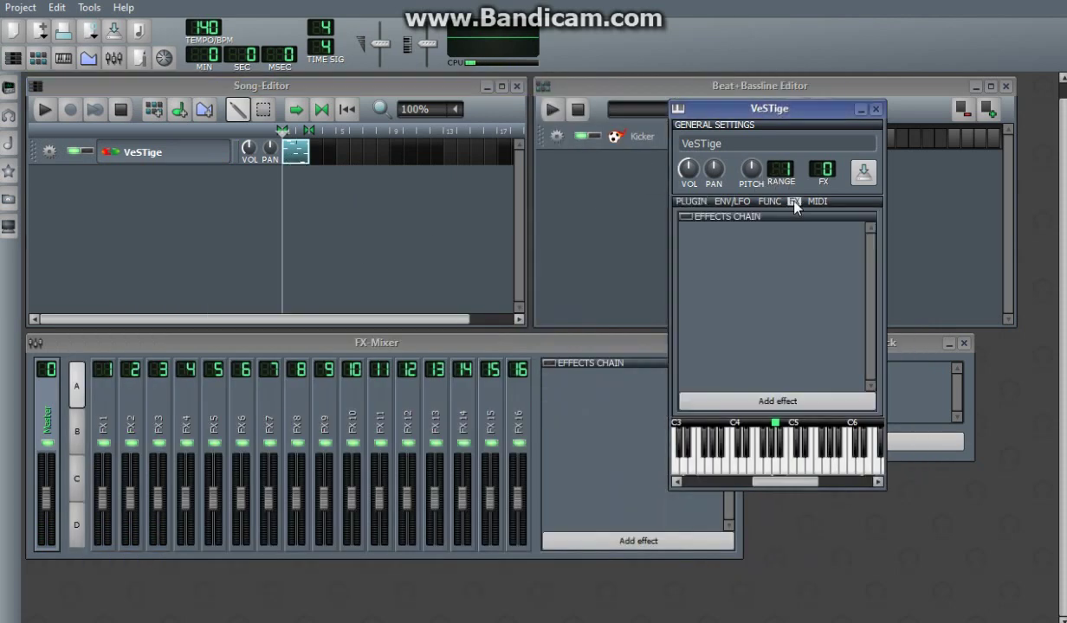
pyautogui.click(748, 386)
pyautogui.scroll(-3, 499, 240)
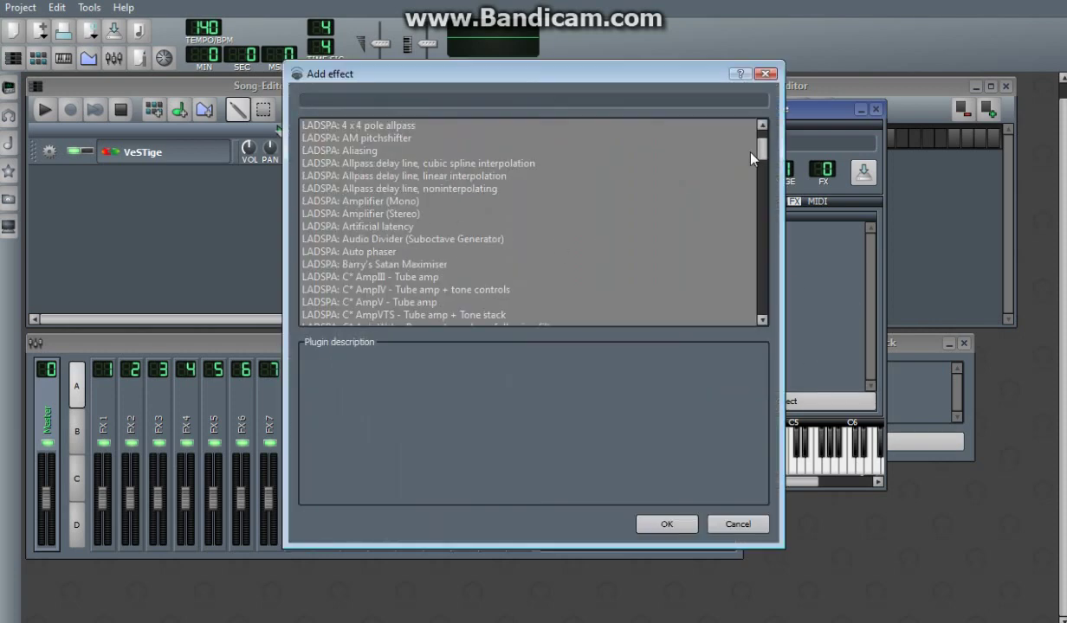
pyautogui.scroll(-20, 750, 159)
pyautogui.doubleClick(343, 235)
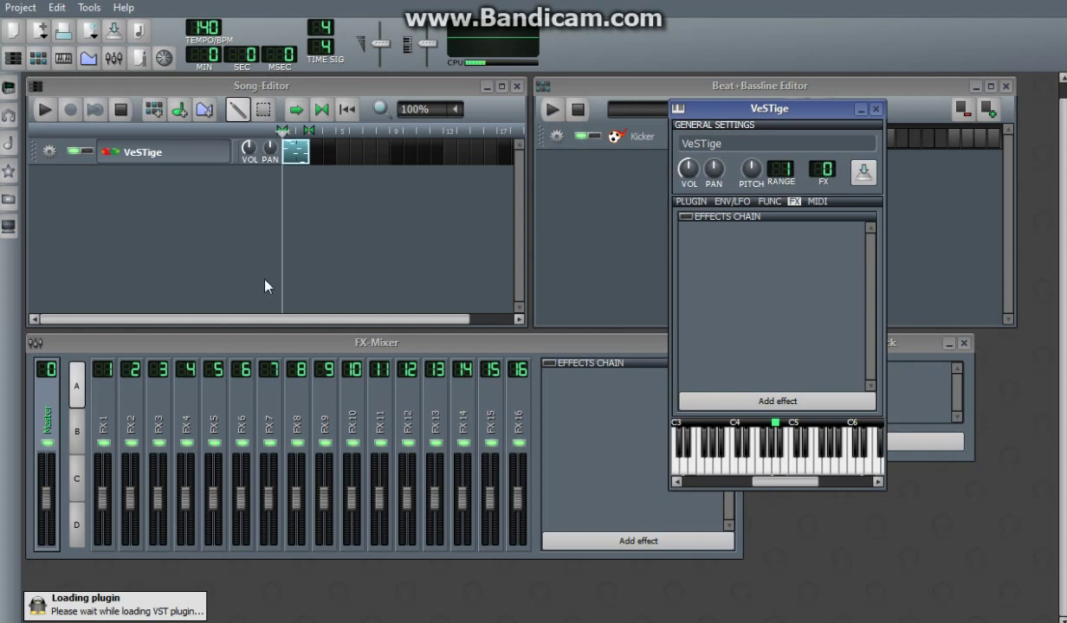
# Move and toggle the ClapLab window, then remove ClapLab from the chain and reopen Add effect.
pyautogui.moveTo(798, 246); pyautogui.dragTo(303, 147)
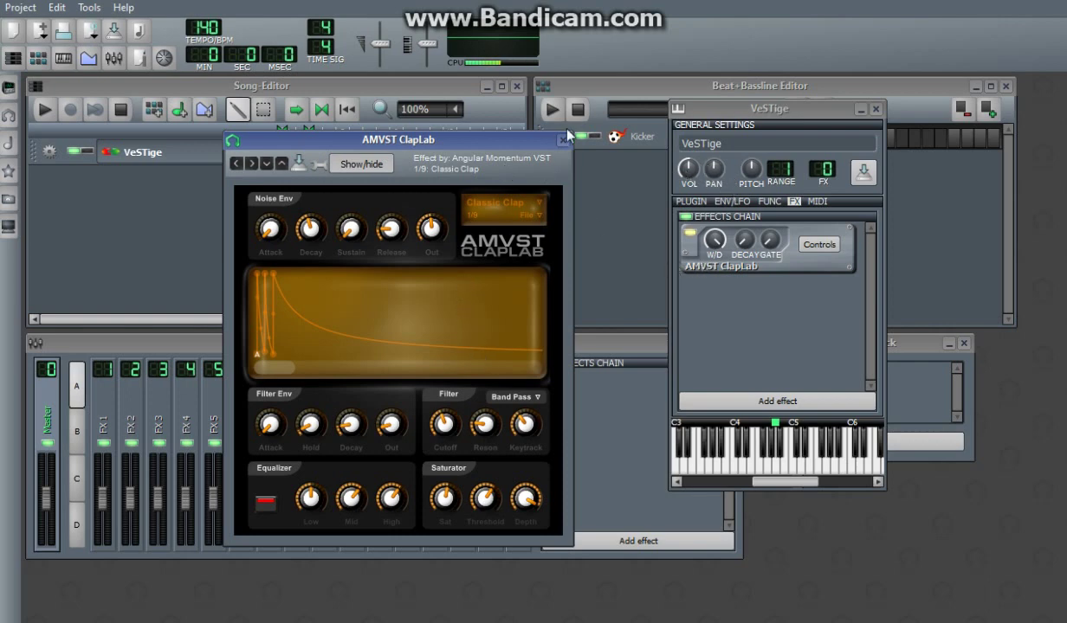
pyautogui.click(809, 246)
pyautogui.click(801, 249)
pyautogui.rightClick(766, 249)
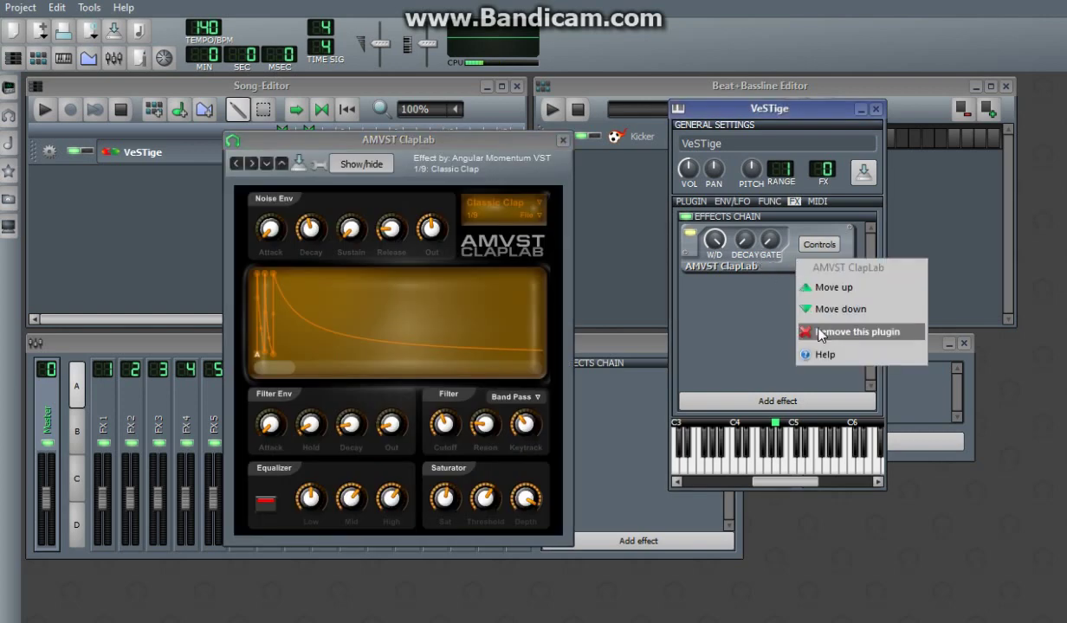
pyautogui.click(779, 322)
pyautogui.click(784, 401)
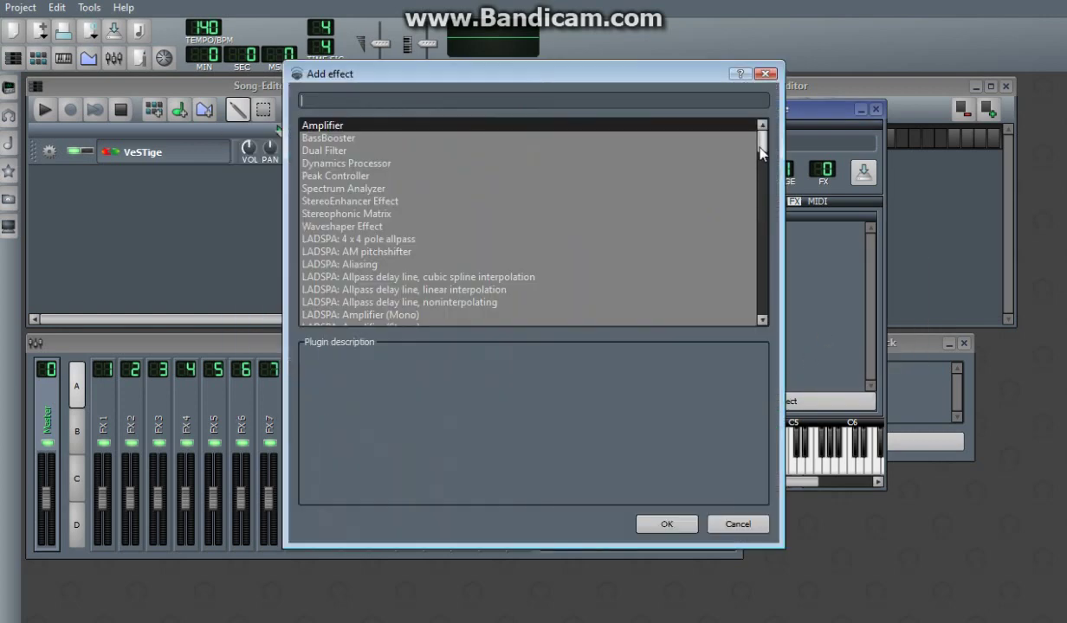
# Add VST: CamelCrusher from the bottom of the effect list and cancel the RemoteVstPlugin.exe crash dialog.
pyautogui.moveTo(761, 139); pyautogui.dragTo(775, 332)
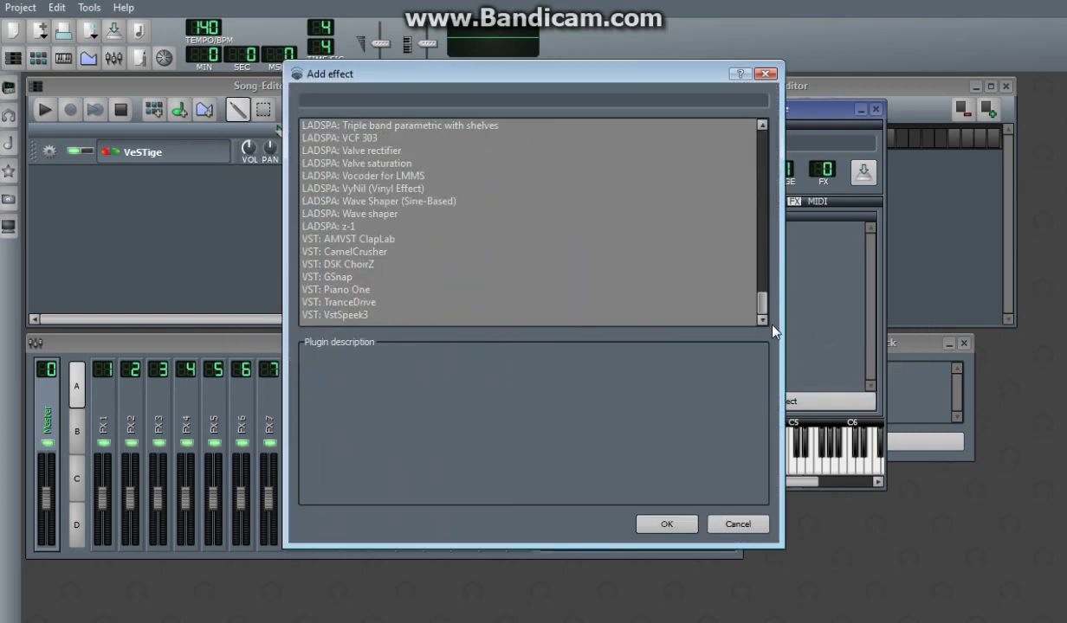
pyautogui.doubleClick(361, 253)
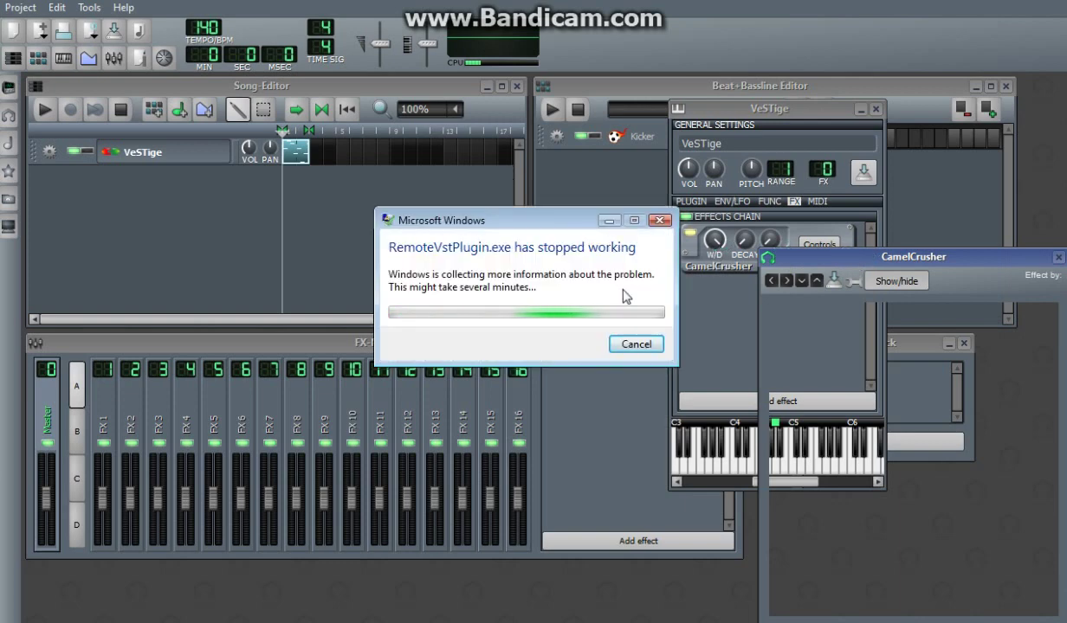
pyautogui.click(625, 344)
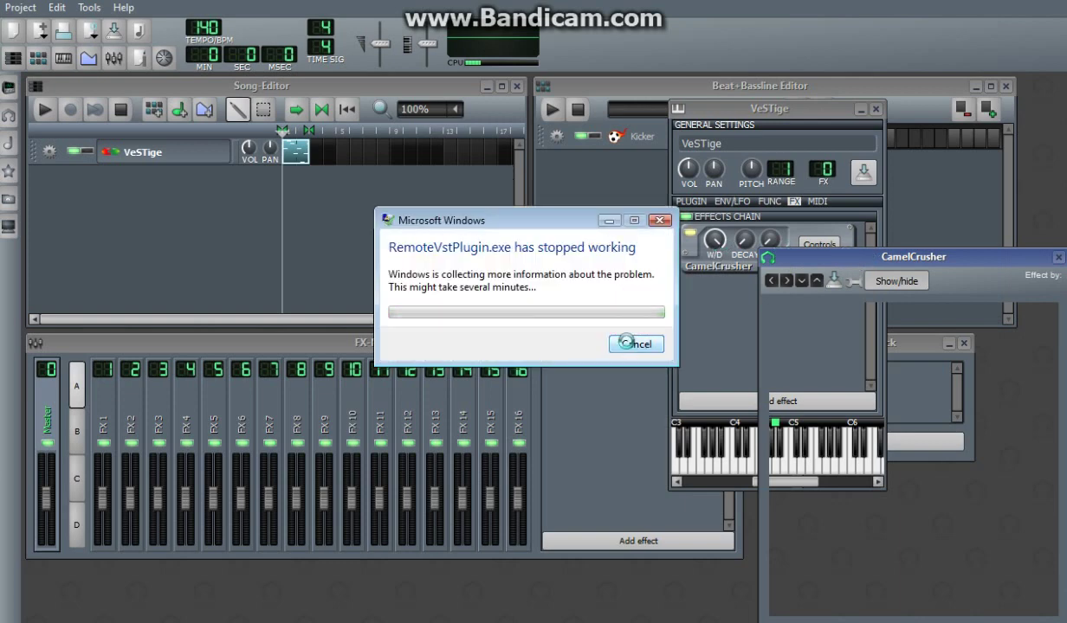